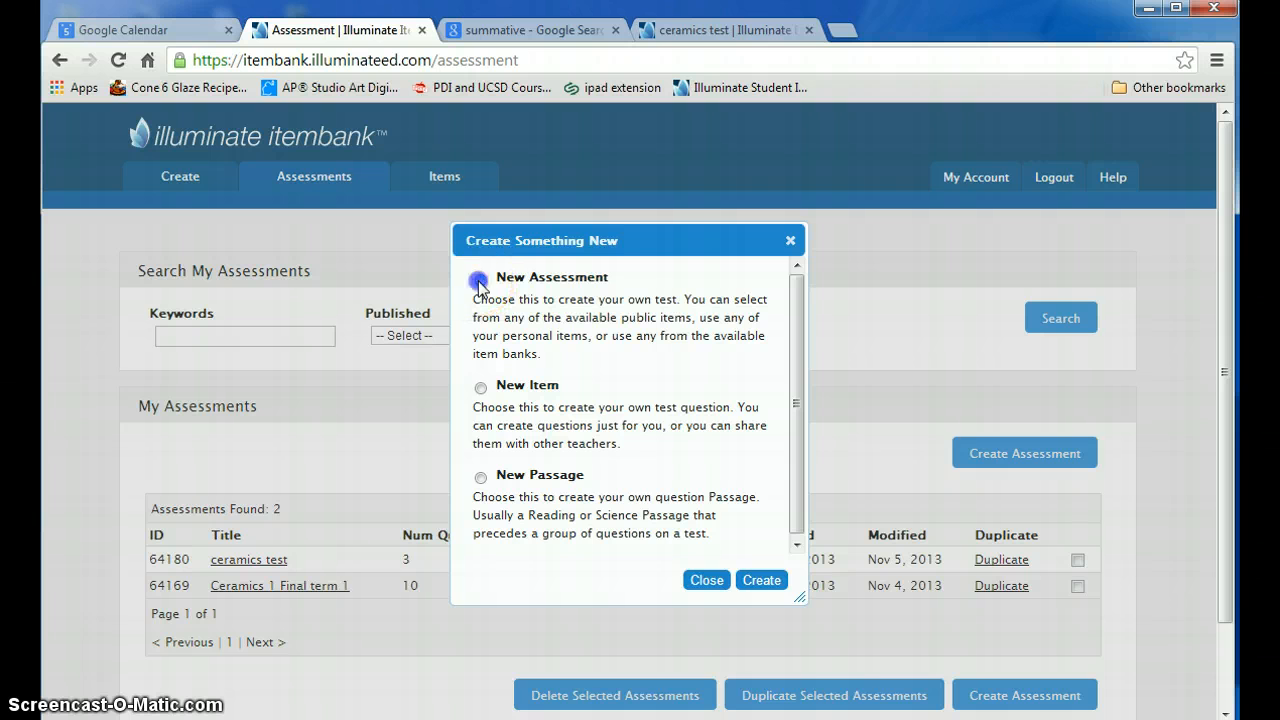
- Create a new assessment named "practice" with the description "practice", leaving advanced item pool randomization disabled
{"action": "left_click", "coordinate": [760, 588]}
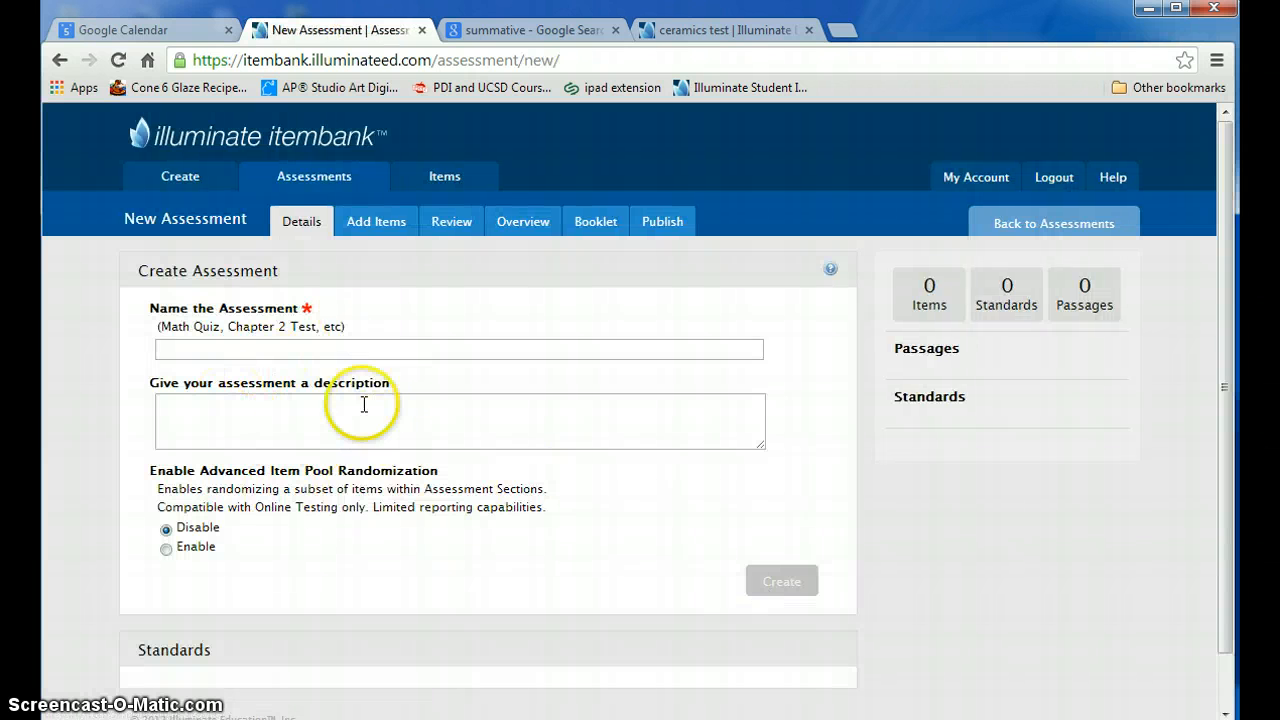
{"action": "scroll", "coordinate": [360, 450], "scroll_direction": "down", "scroll_amount": 1}
{"action": "scroll", "coordinate": [352, 447], "scroll_direction": "up", "scroll_amount": 1}
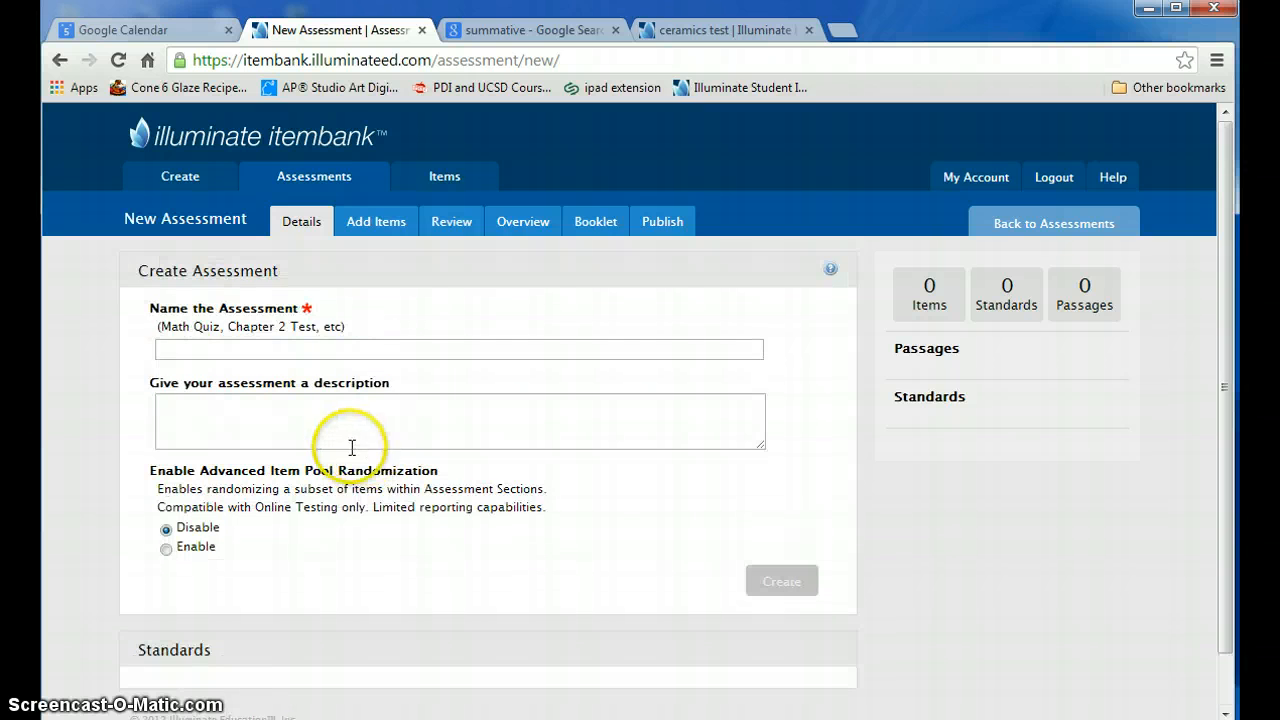
{"action": "left_click", "coordinate": [174, 349]}
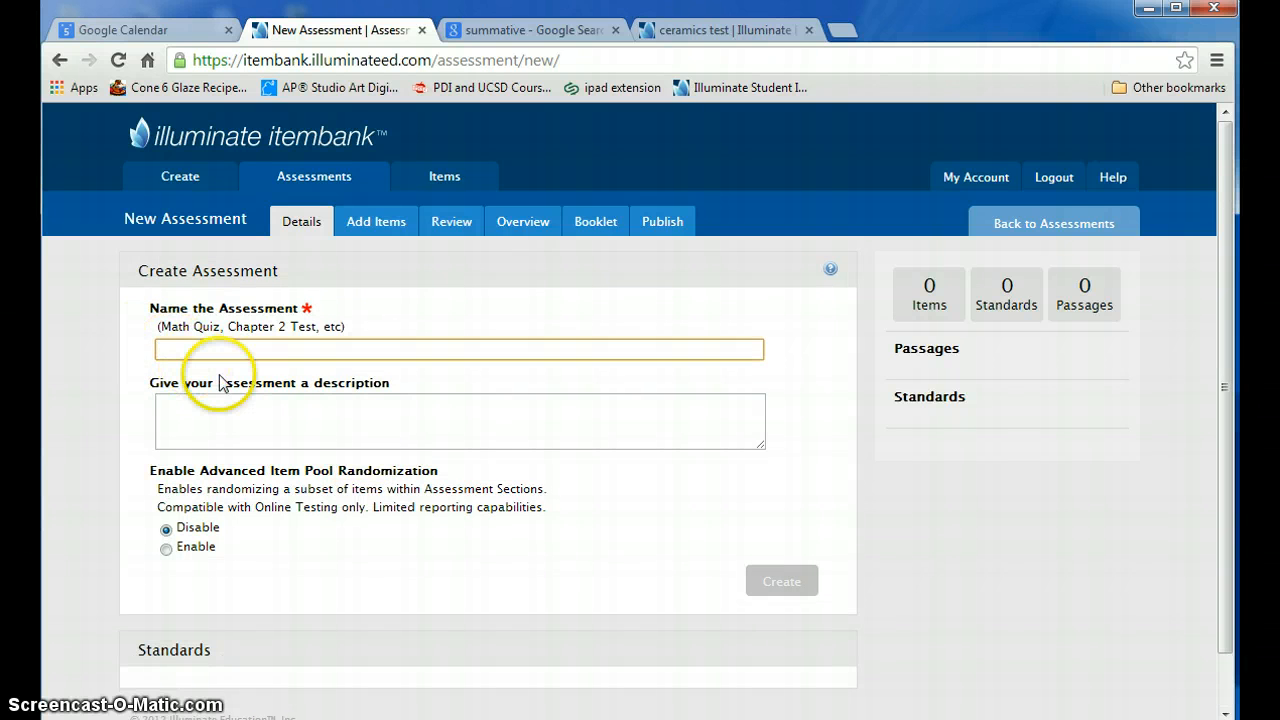
{"action": "type", "text": "practice"}
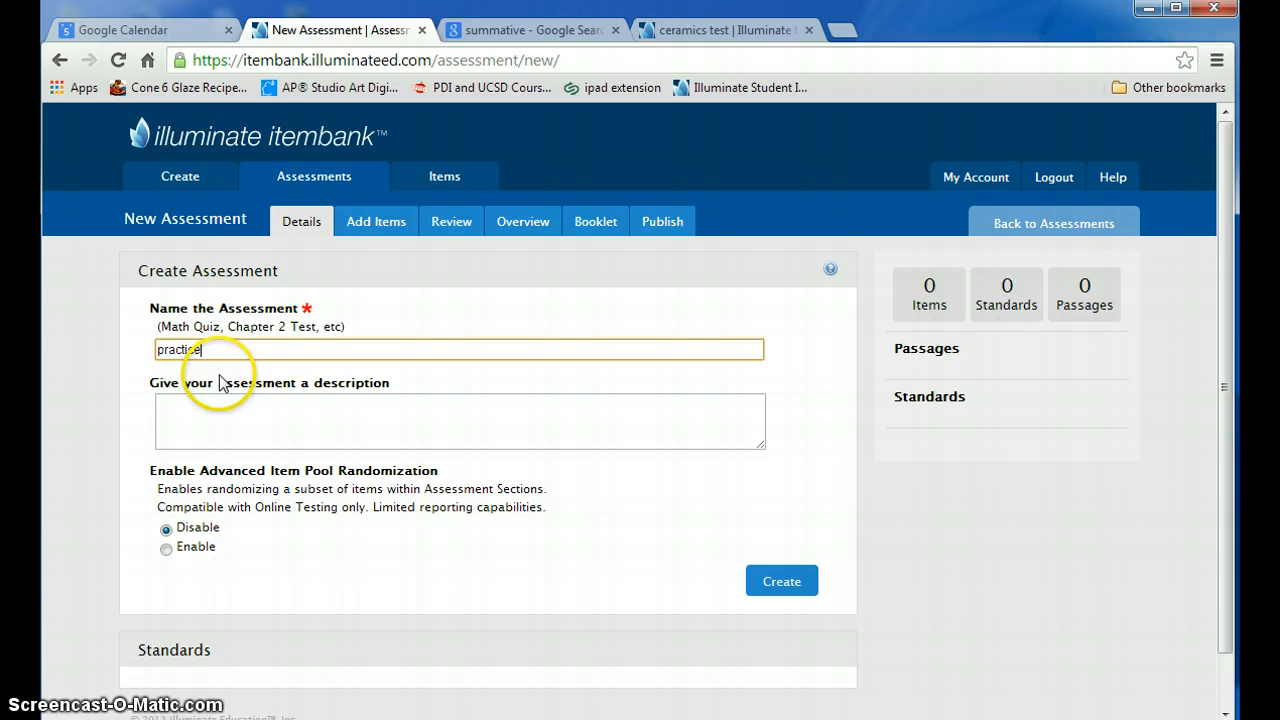
{"action": "key", "text": "Tab"}
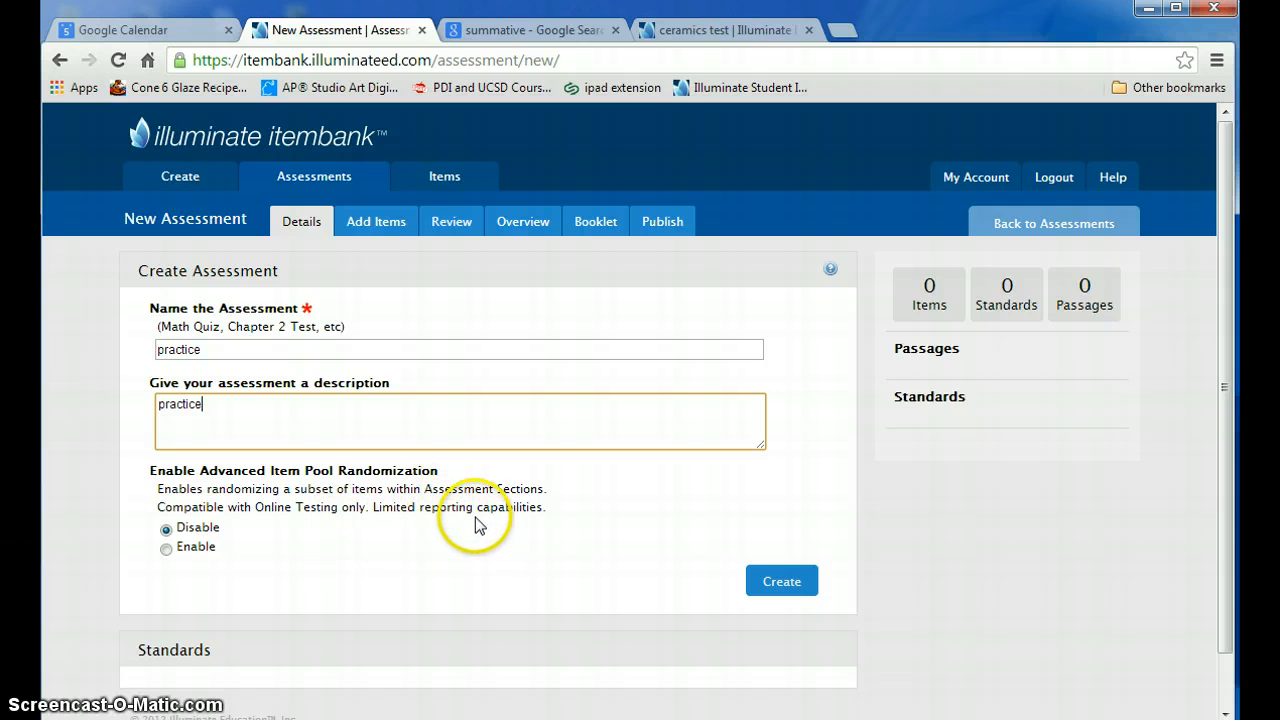
{"action": "left_click", "coordinate": [782, 582]}
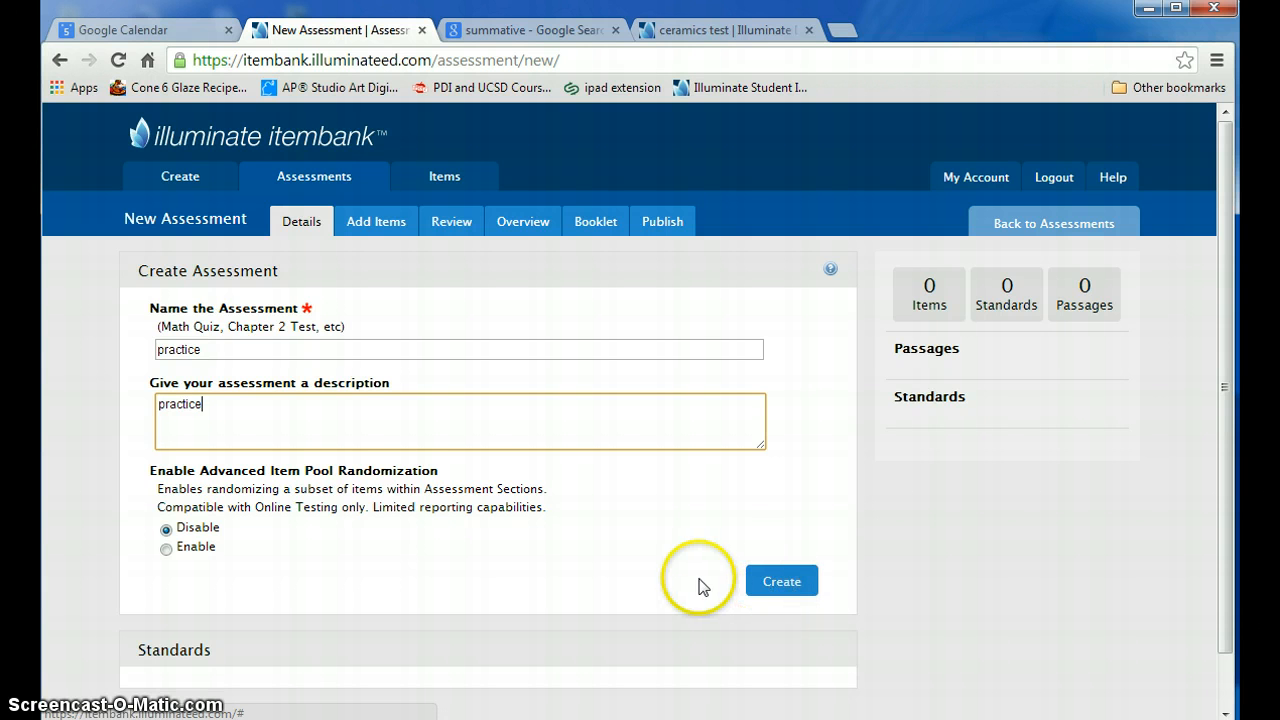
{"action": "scroll", "coordinate": [700, 580], "scroll_direction": "down", "scroll_amount": 1}
{"action": "scroll", "coordinate": [703, 586], "scroll_direction": "up", "scroll_amount": 1}
{"action": "left_click", "coordinate": [784, 586]}
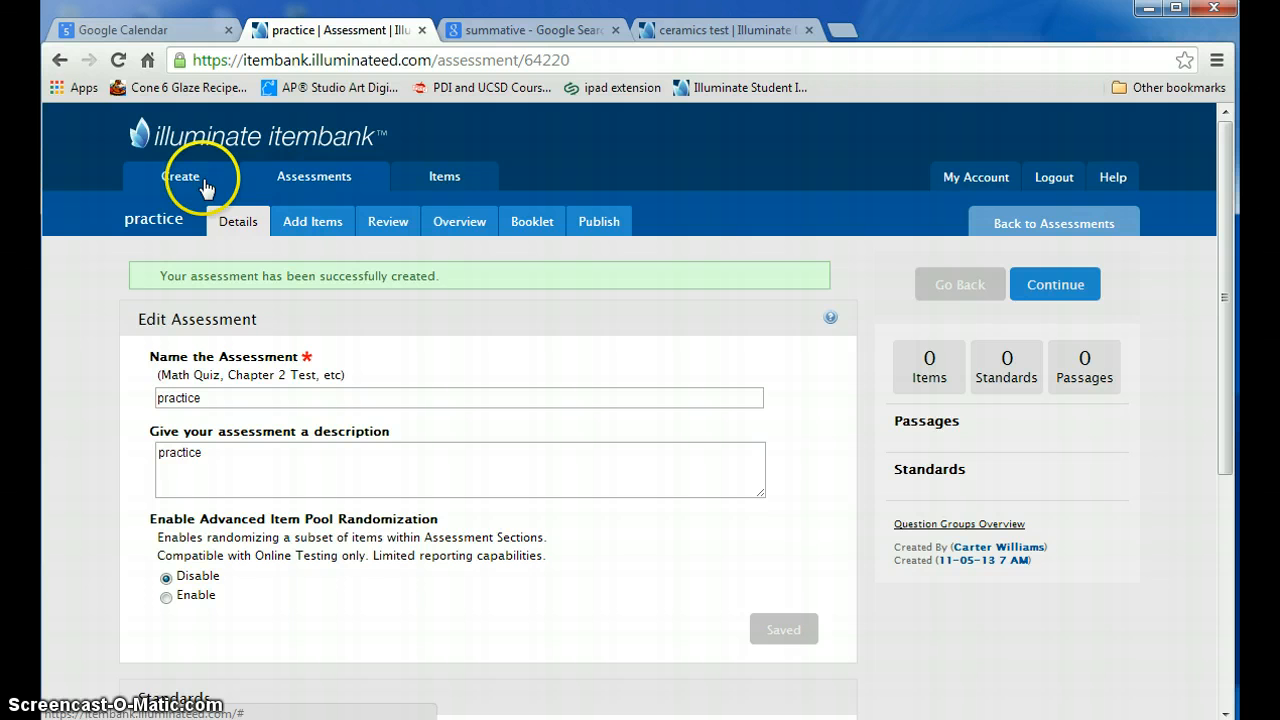
- Return to the list of assessments and reopen the "practice" assessment for editing
{"action": "left_click", "coordinate": [304, 187]}
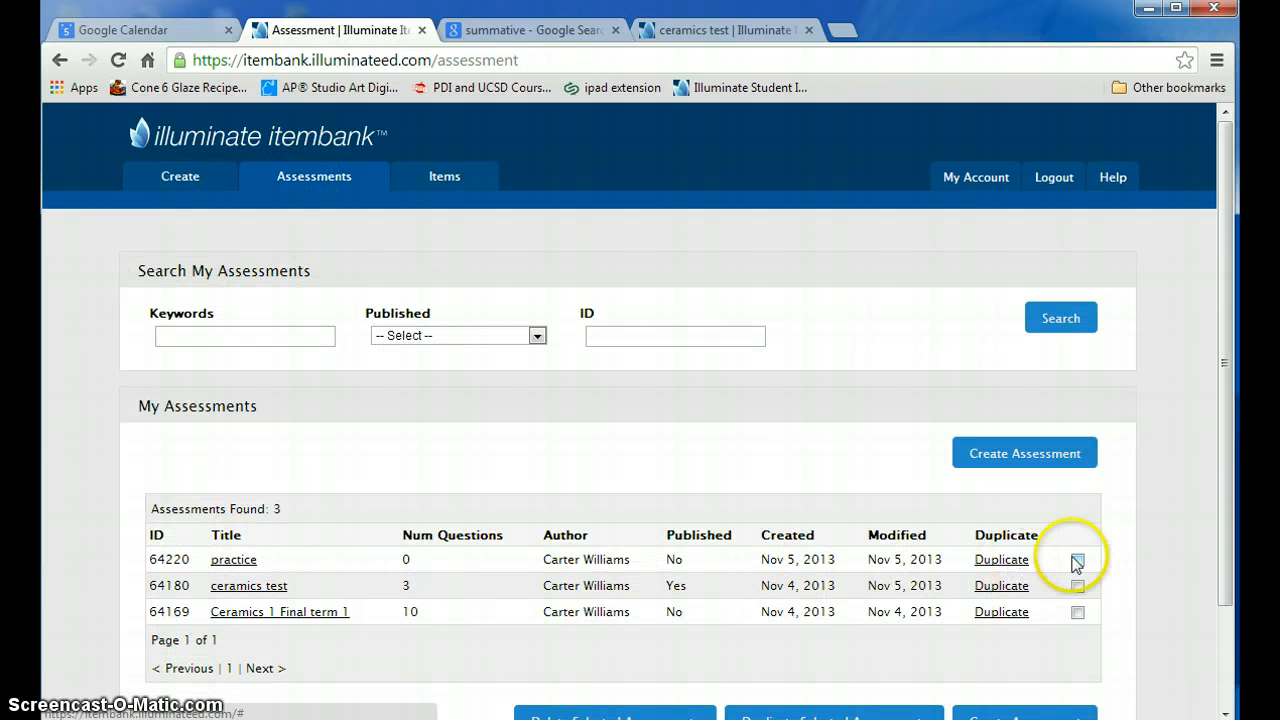
{"action": "left_click", "coordinate": [234, 565]}
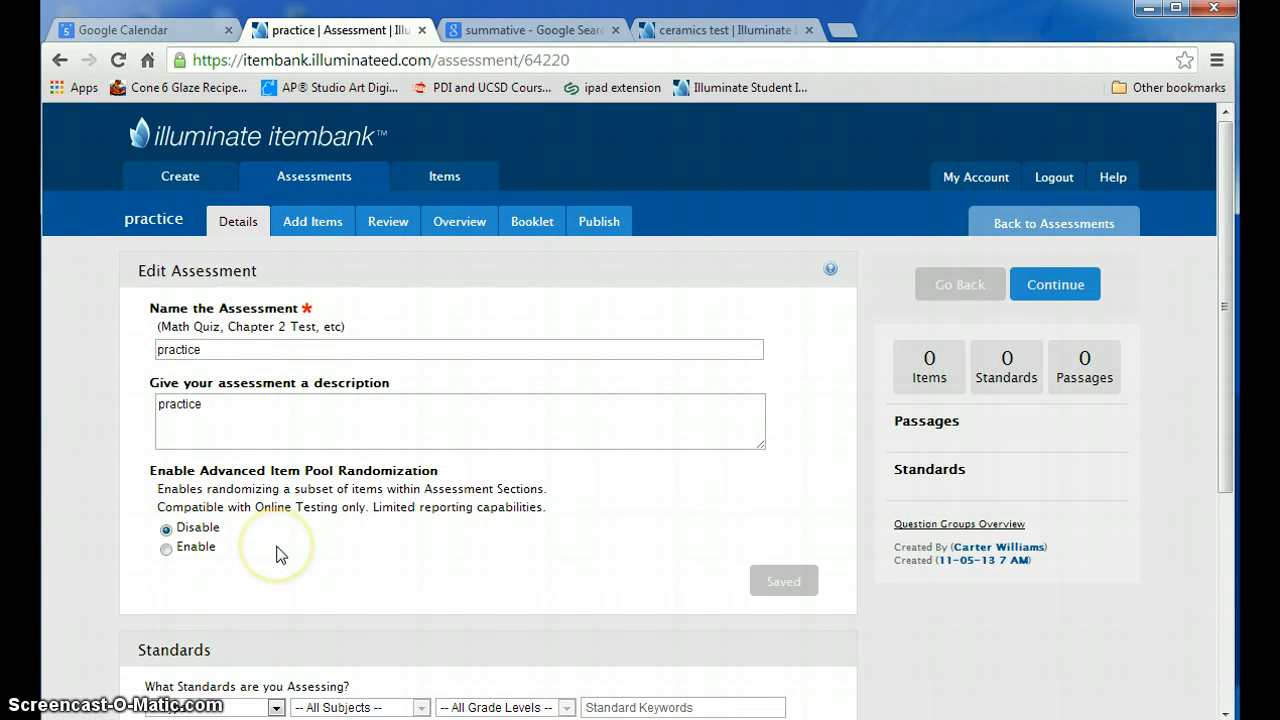
- Filter the standards to Common Core State Standards, K-12 English Language Arts (2010), Grades 11-12 English Language Arts, and peek at the Reading substandards
{"action": "scroll", "coordinate": [279, 555], "scroll_direction": "down", "scroll_amount": 2}
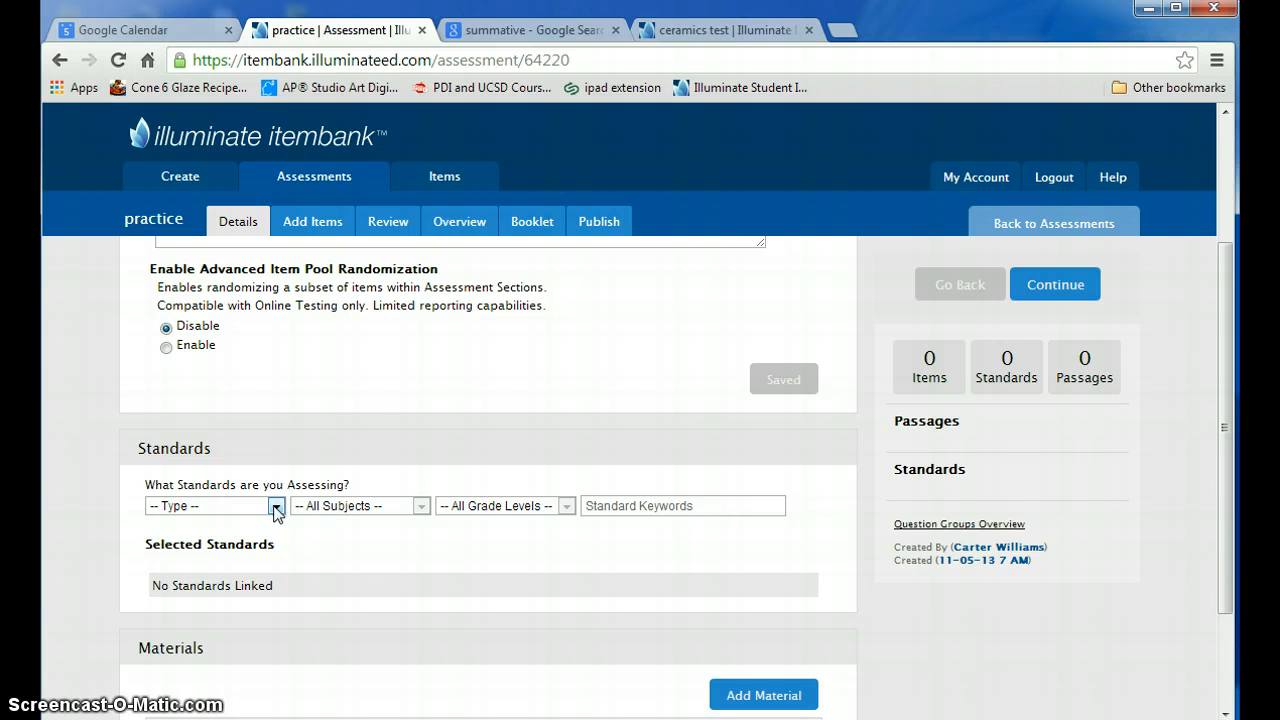
{"action": "left_click", "coordinate": [276, 507]}
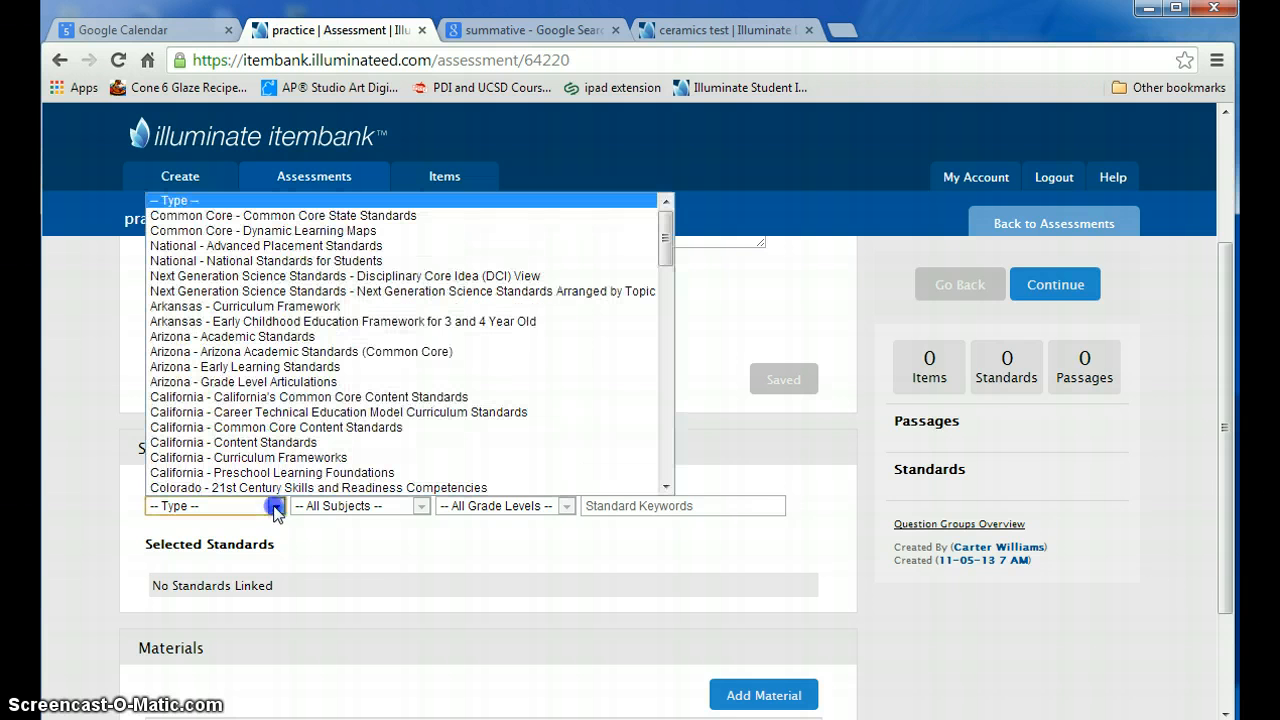
{"action": "left_click", "coordinate": [265, 218]}
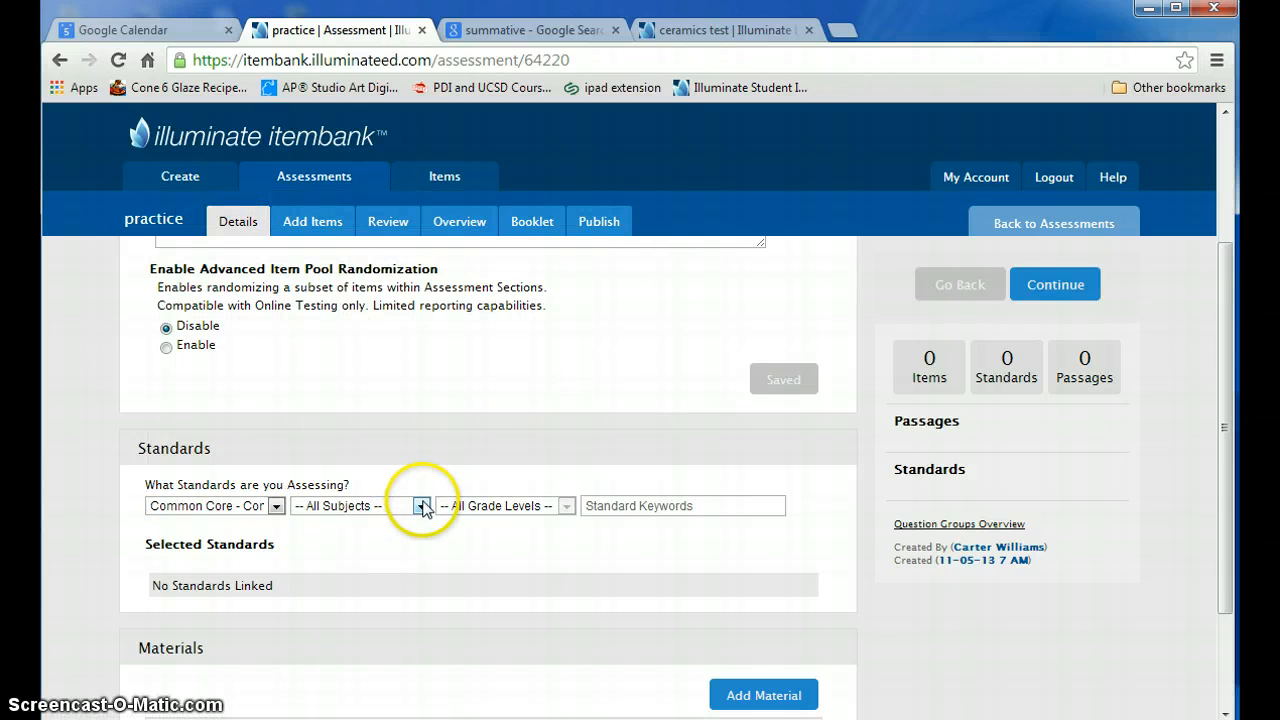
{"action": "left_click", "coordinate": [422, 507]}
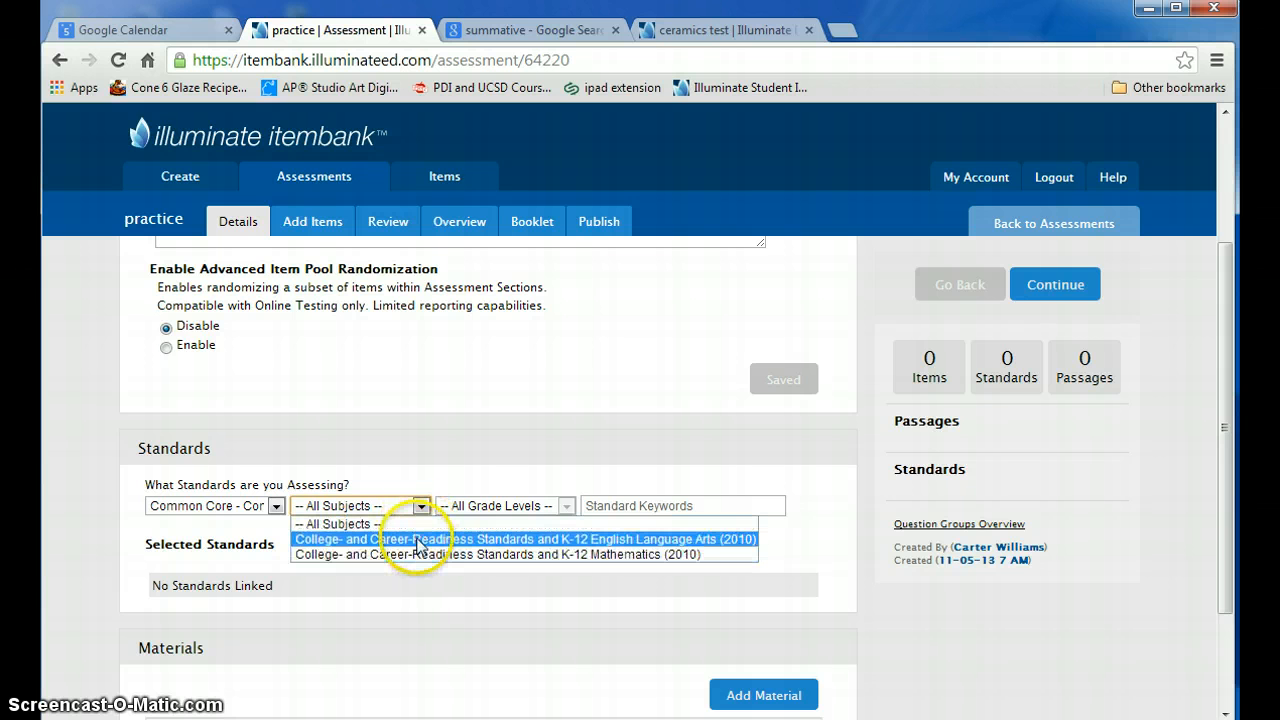
{"action": "left_click", "coordinate": [418, 540]}
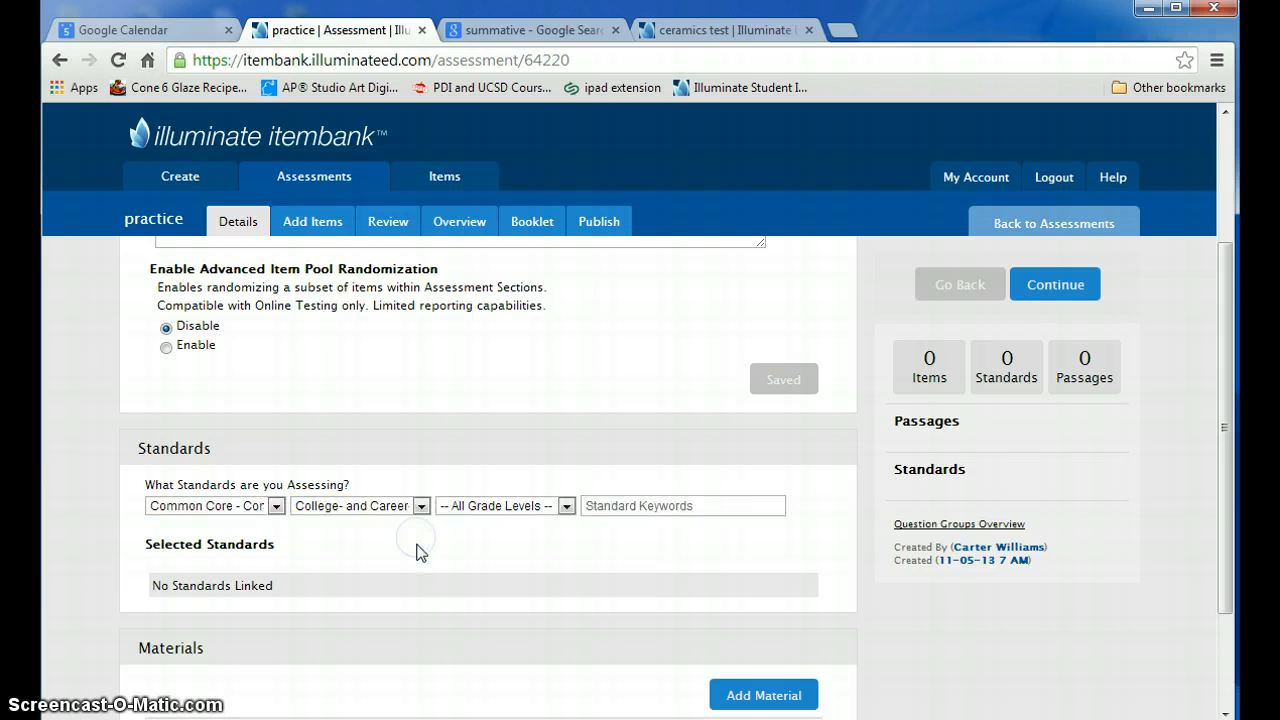
{"action": "left_click", "coordinate": [566, 507]}
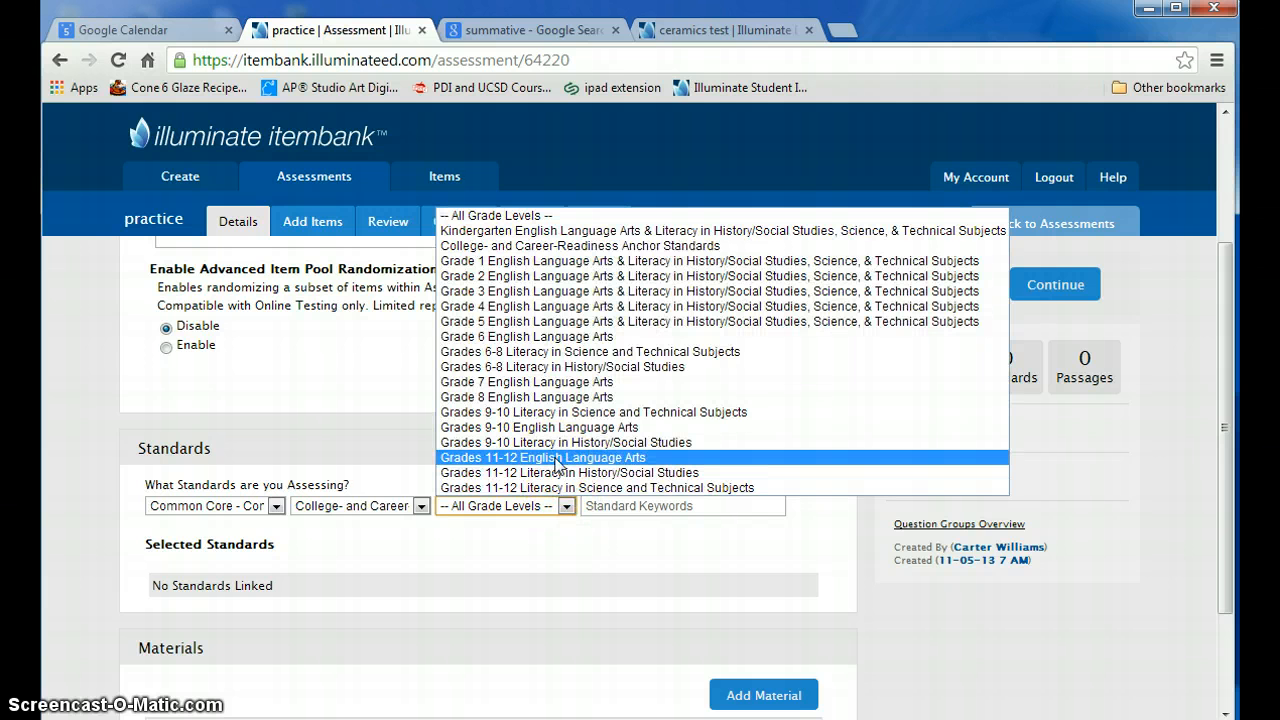
{"action": "left_click", "coordinate": [557, 458]}
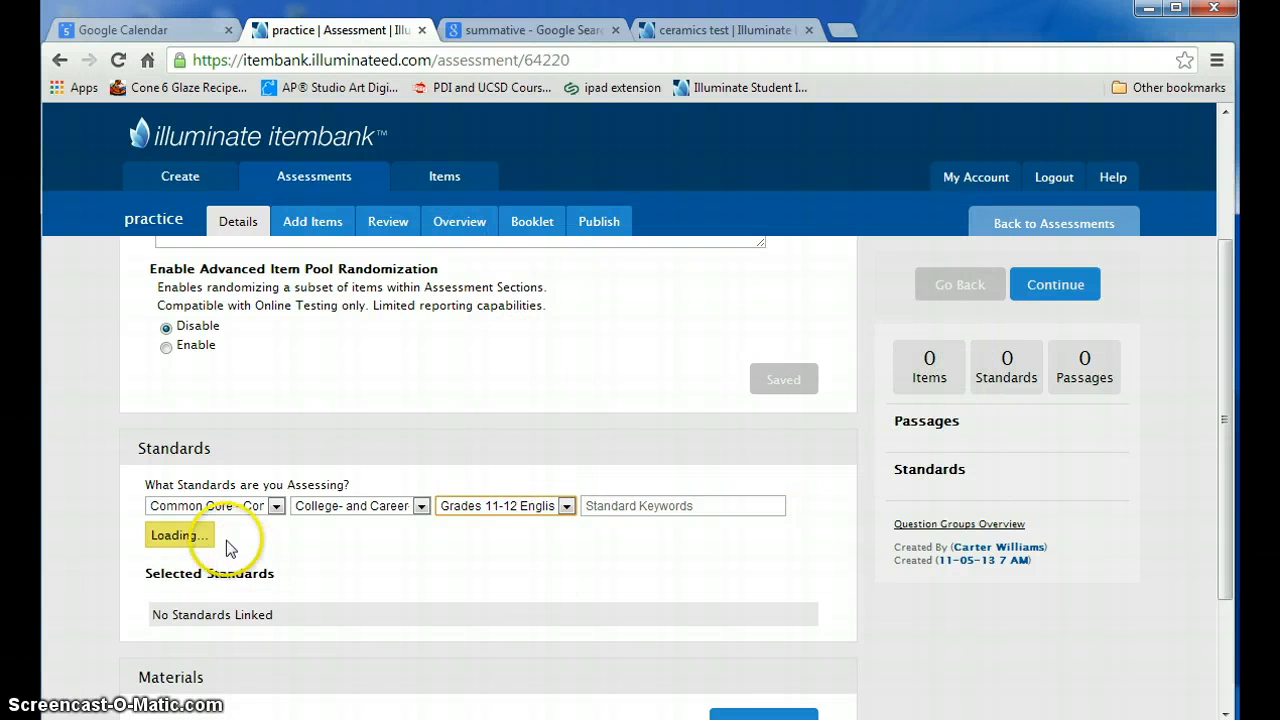
{"action": "scroll", "coordinate": [503, 588], "scroll_direction": "down", "scroll_amount": 2}
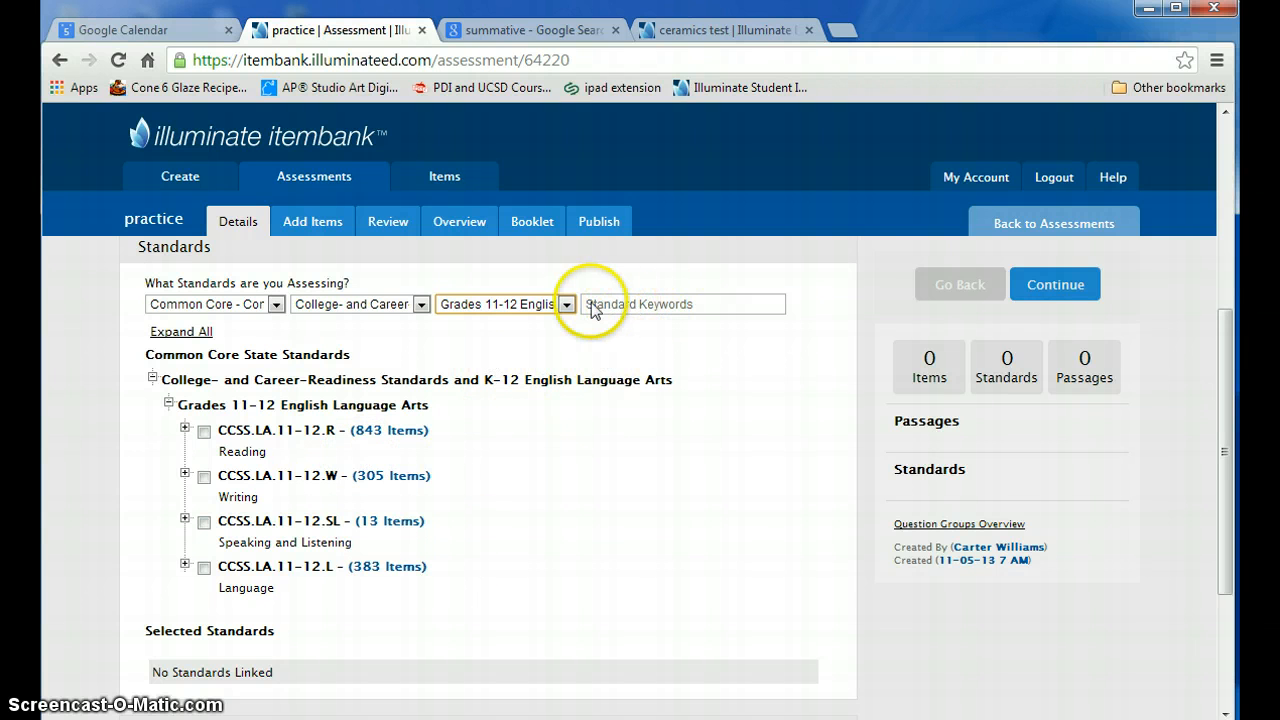
{"action": "left_click", "coordinate": [185, 430]}
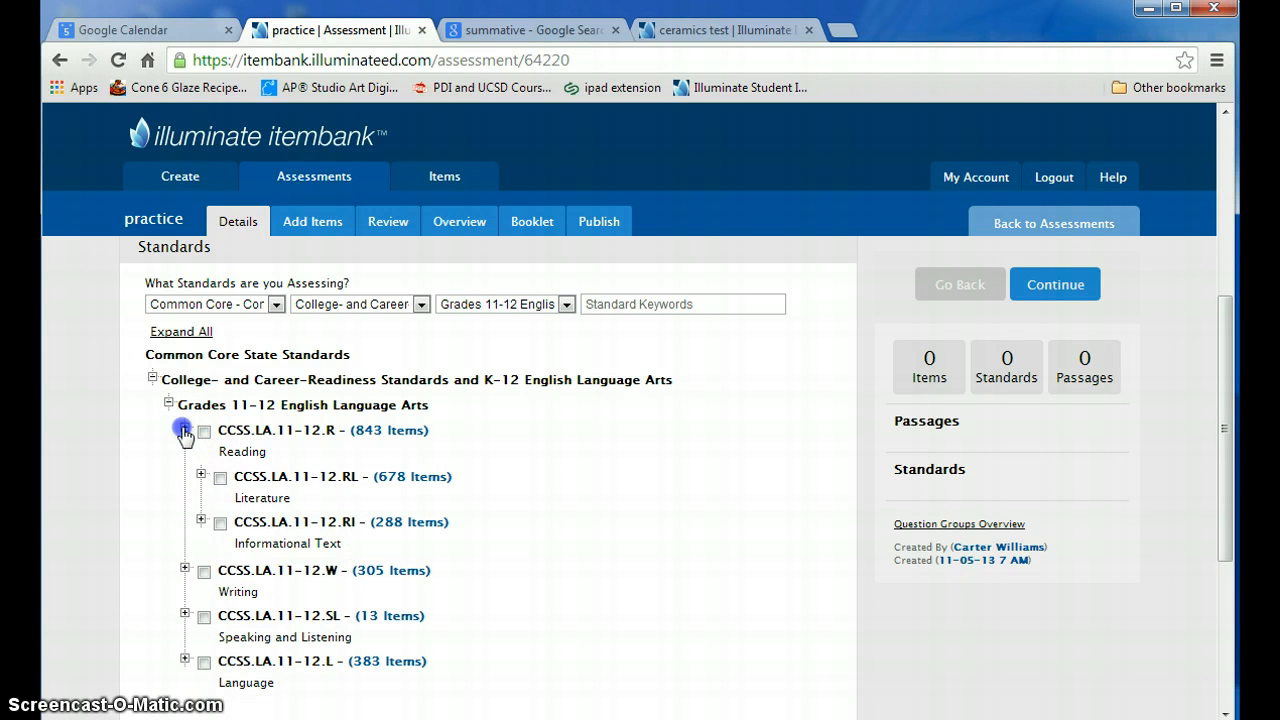
{"action": "left_click", "coordinate": [184, 430]}
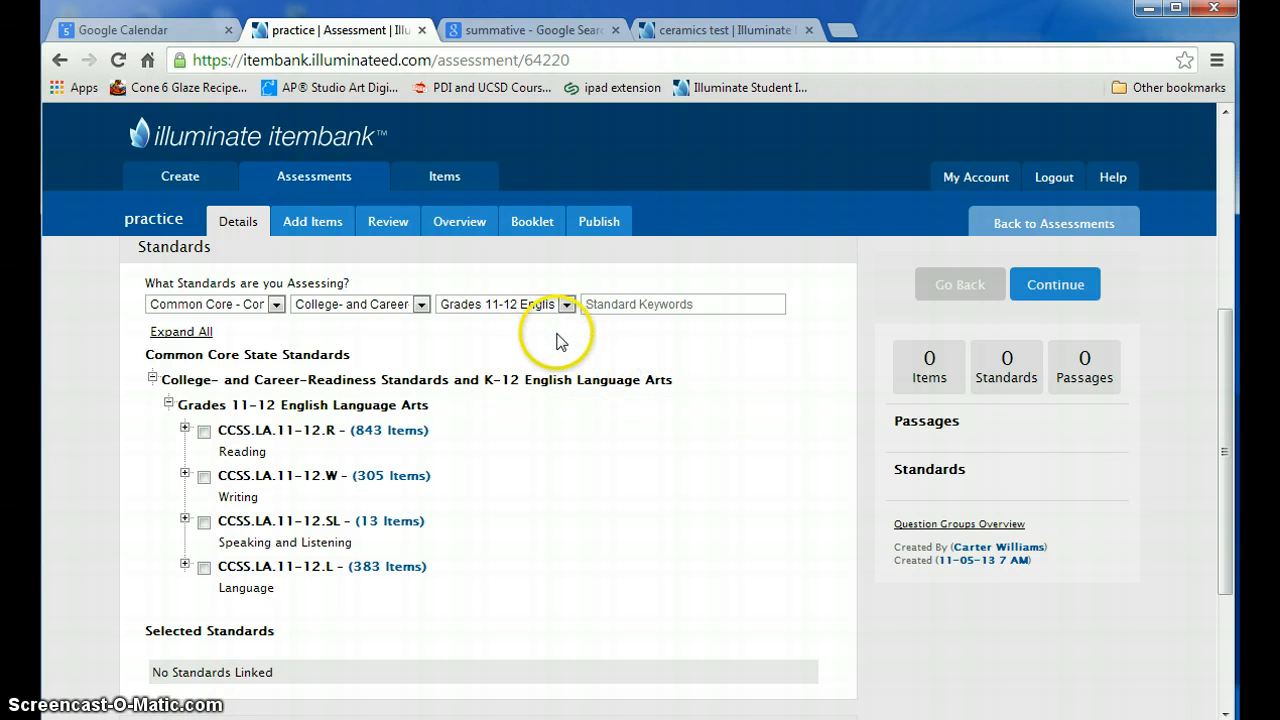
- Filter the assessment's standards to Utah - Core Curriculum, subject Arts: Visual Arts (1997), level Ceramics
{"action": "left_click", "coordinate": [276, 305]}
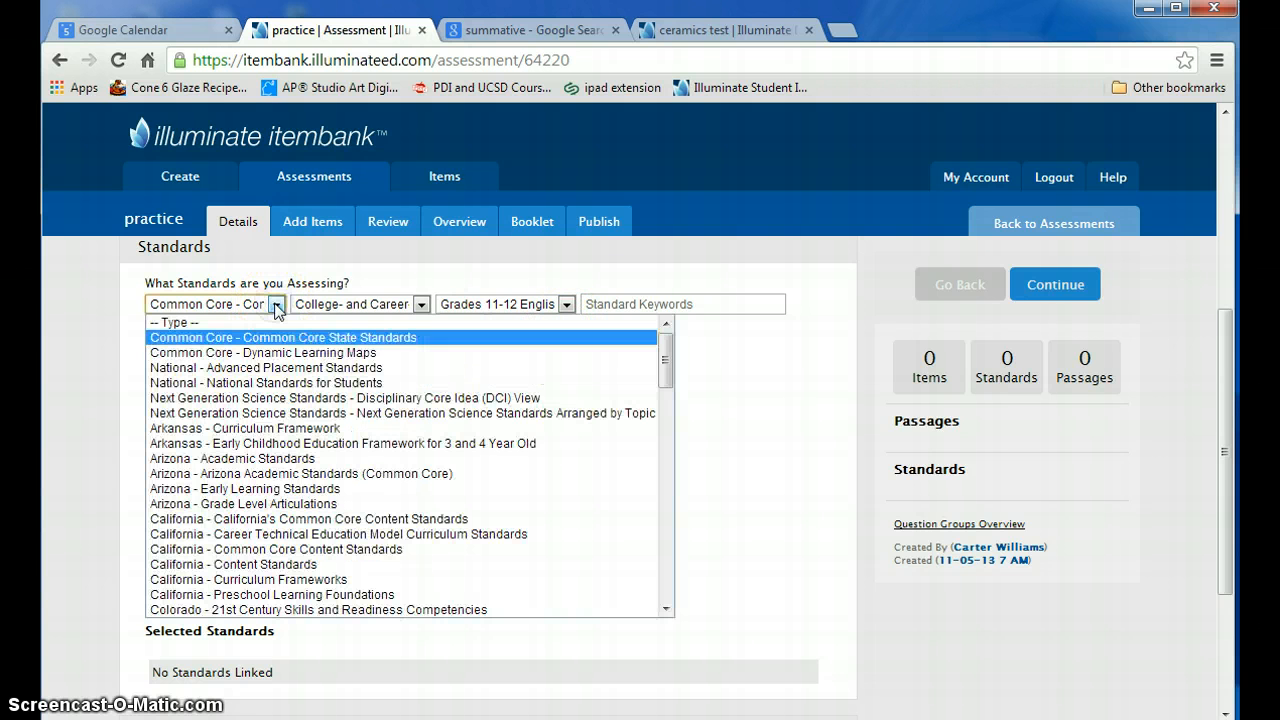
{"action": "scroll", "coordinate": [270, 470], "scroll_direction": "down", "scroll_amount": 15}
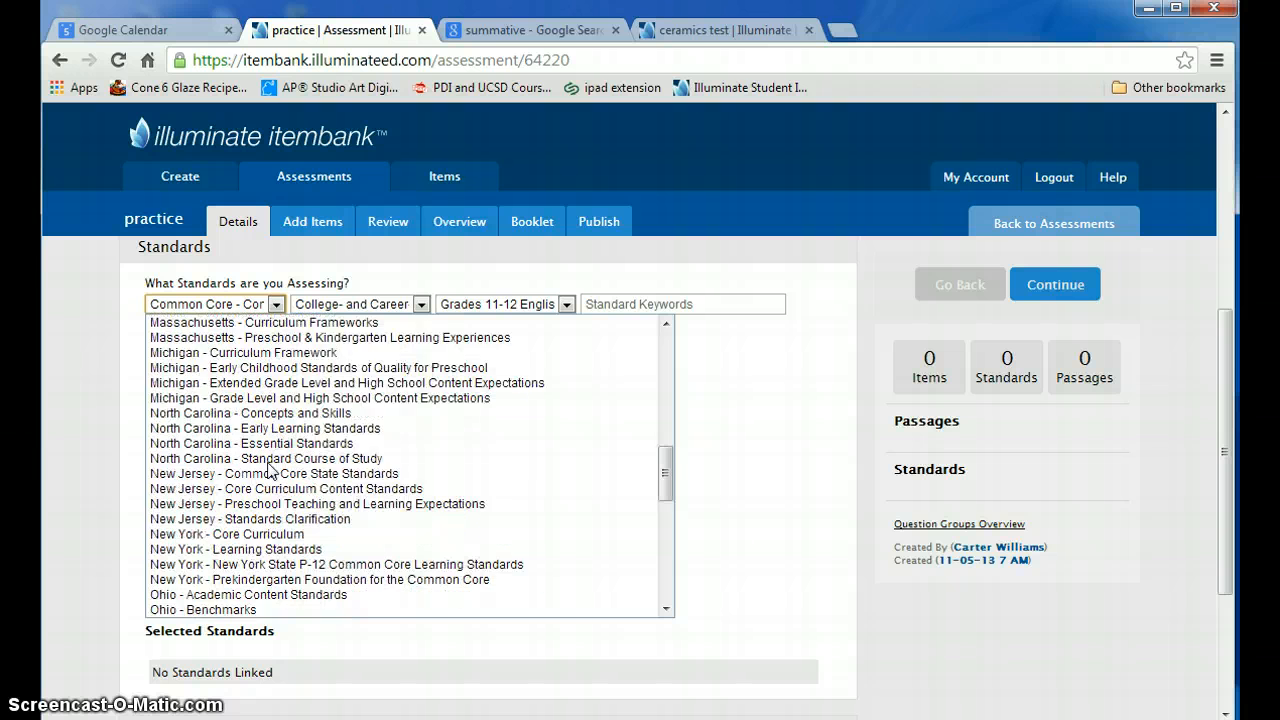
{"action": "scroll", "coordinate": [270, 470], "scroll_direction": "down", "scroll_amount": 5}
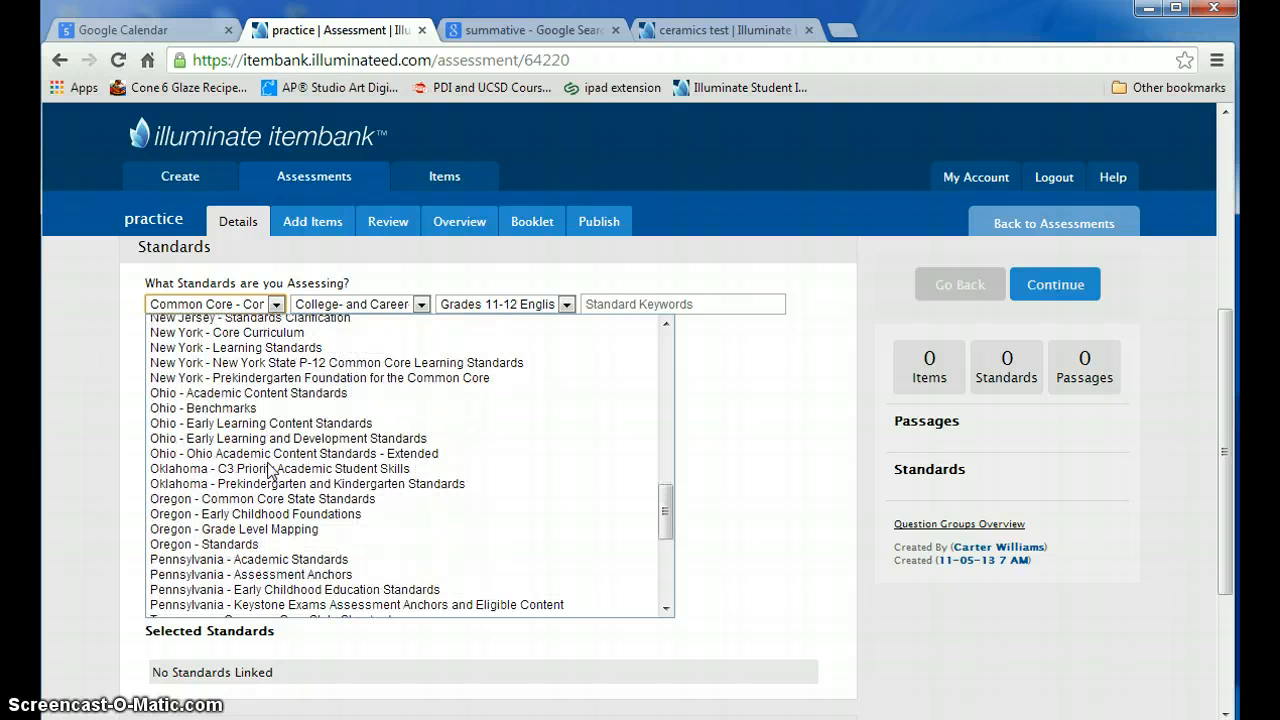
{"action": "scroll", "coordinate": [270, 470], "scroll_direction": "down", "scroll_amount": 6}
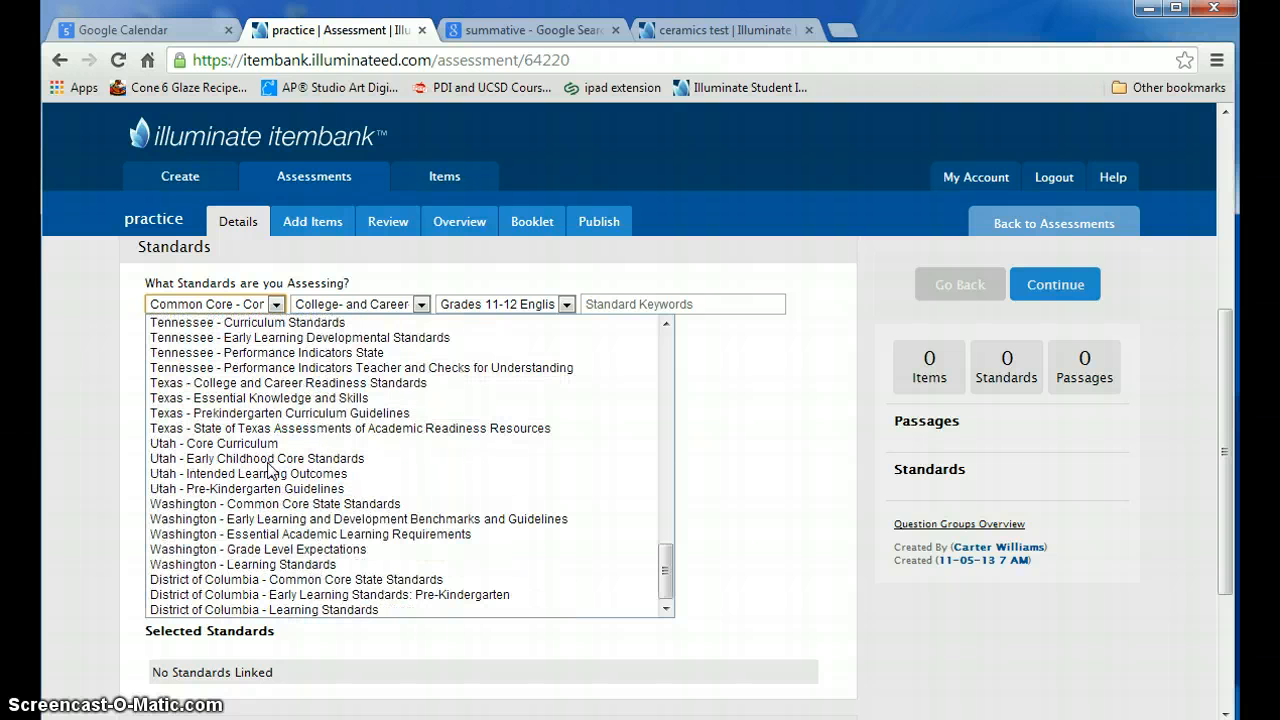
{"action": "left_click", "coordinate": [225, 445]}
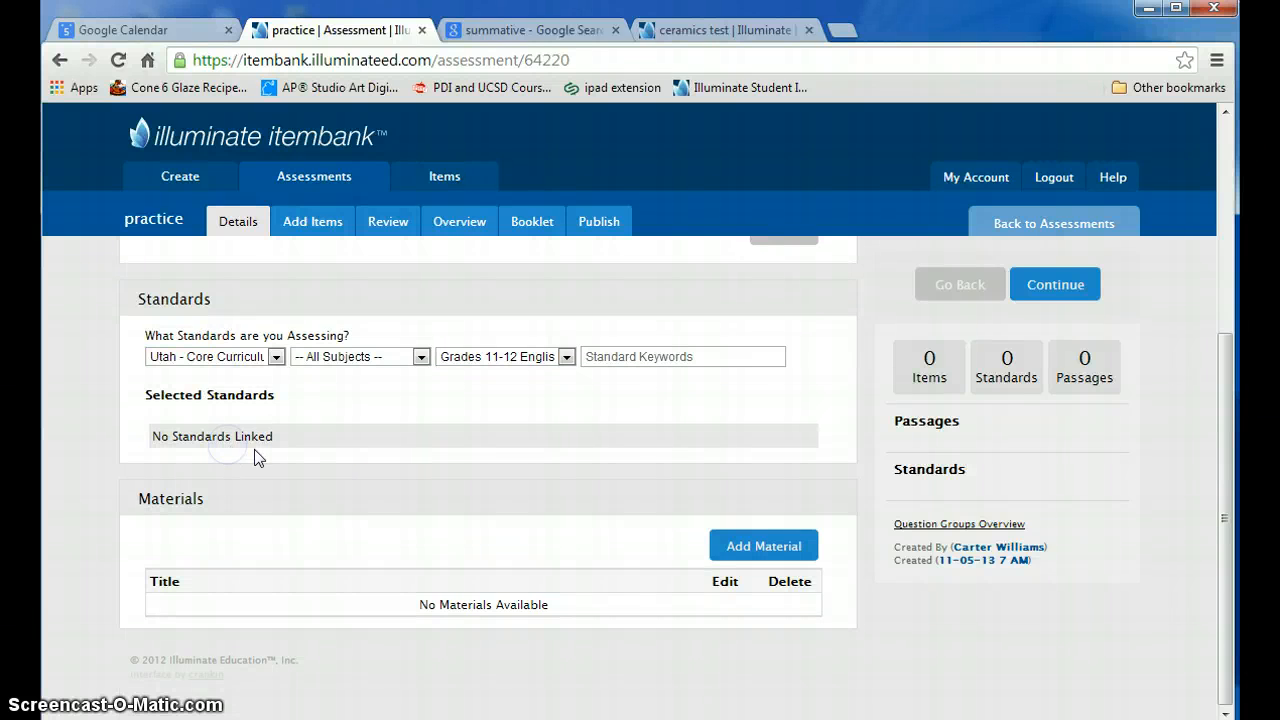
{"action": "left_click", "coordinate": [422, 357]}
{"action": "left_click", "coordinate": [422, 357]}
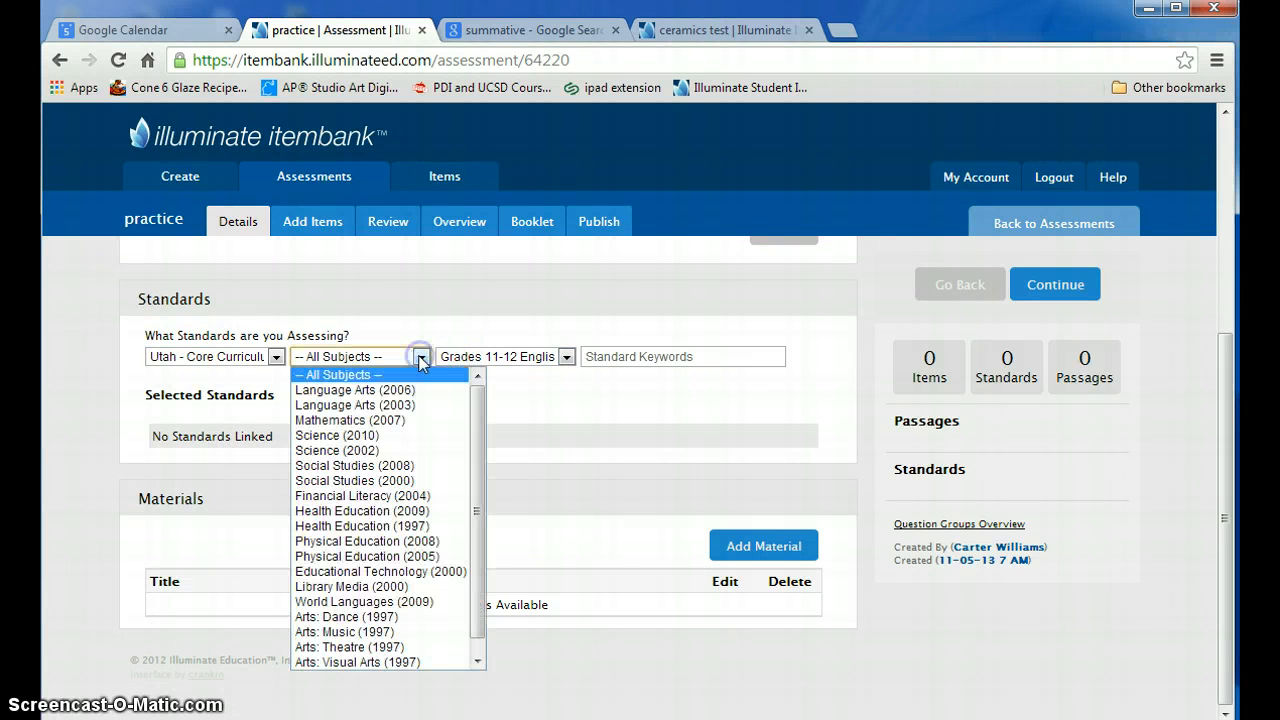
{"action": "left_click", "coordinate": [349, 662]}
{"action": "left_click", "coordinate": [565, 357]}
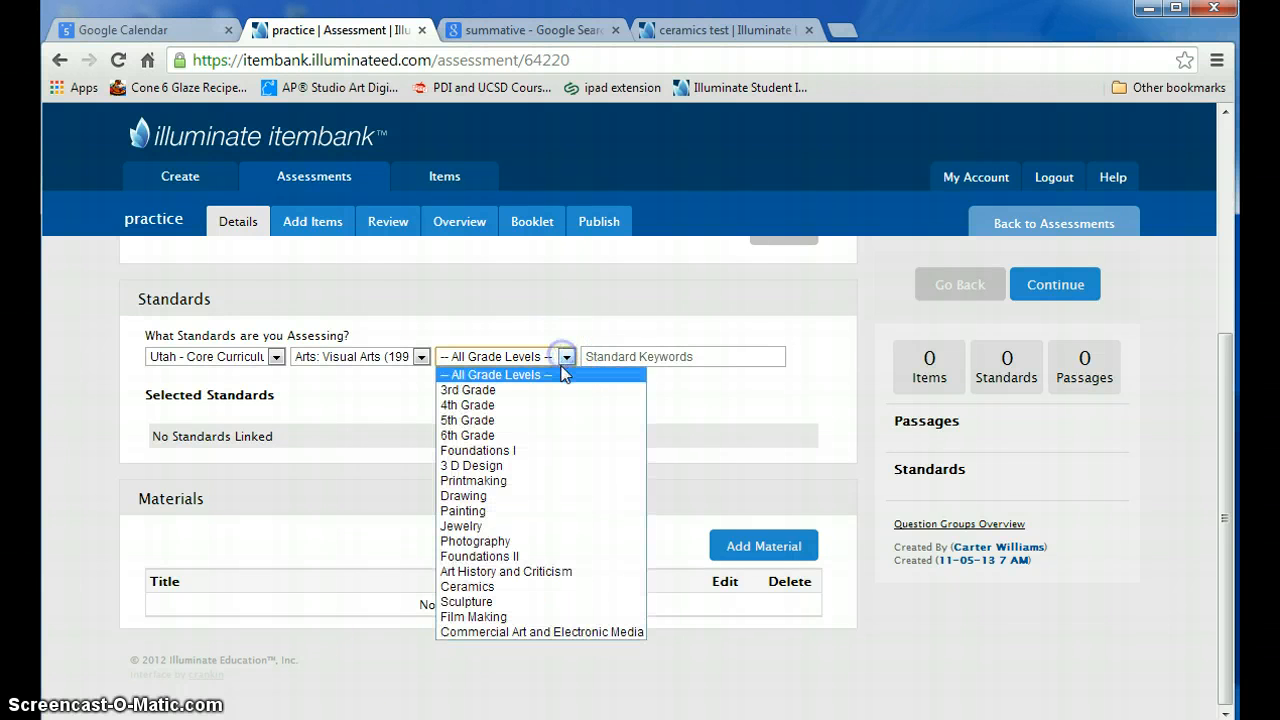
{"action": "left_click", "coordinate": [467, 587]}
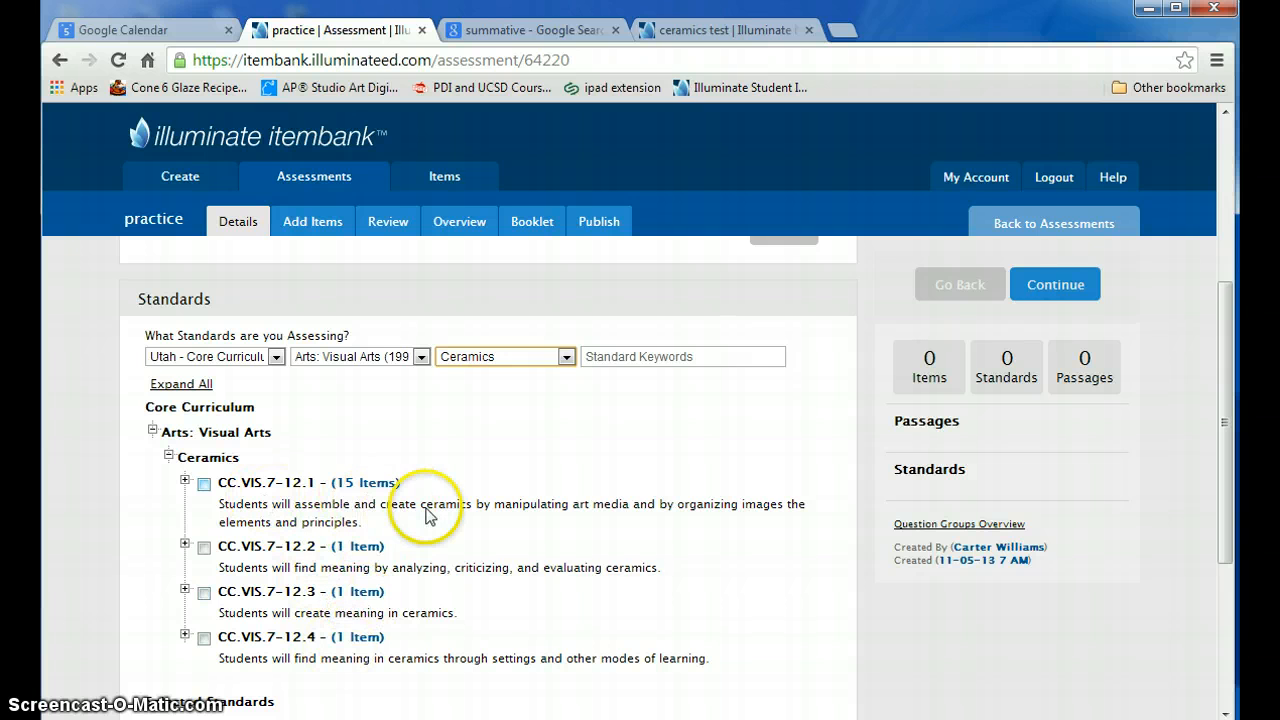
- Link ceramics standard CC.VIS.7-12.1 to the assessment and check it among the selected standards
{"action": "left_click", "coordinate": [204, 486]}
{"action": "scroll", "coordinate": [483, 496], "scroll_direction": "down", "scroll_amount": 3}
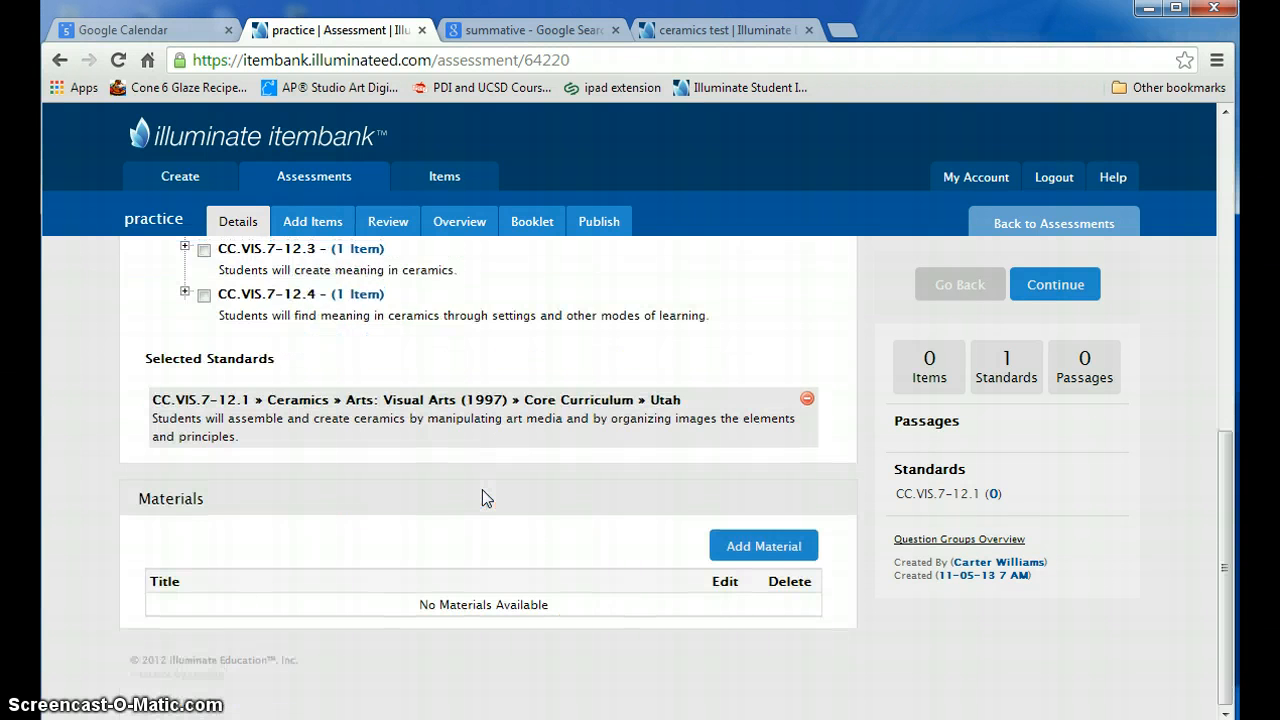
{"action": "scroll", "coordinate": [482, 497], "scroll_direction": "up", "scroll_amount": 3}
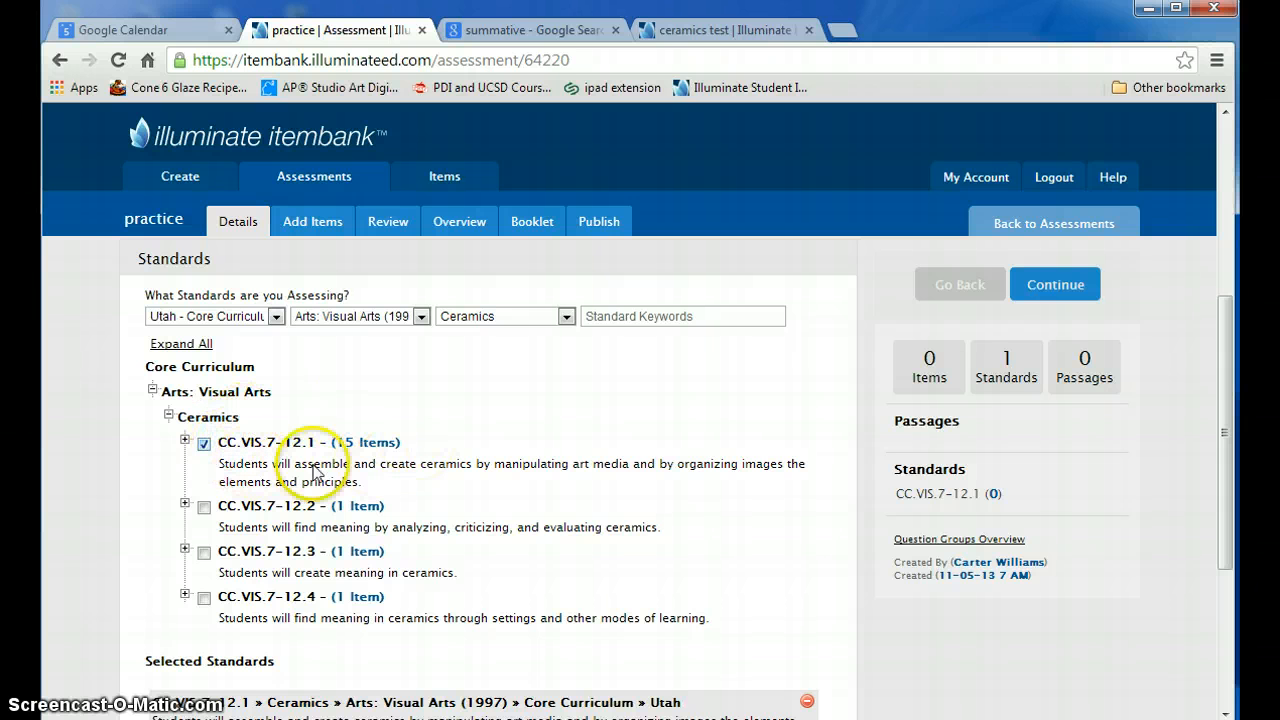
{"action": "scroll", "coordinate": [437, 454], "scroll_direction": "down", "scroll_amount": 2}
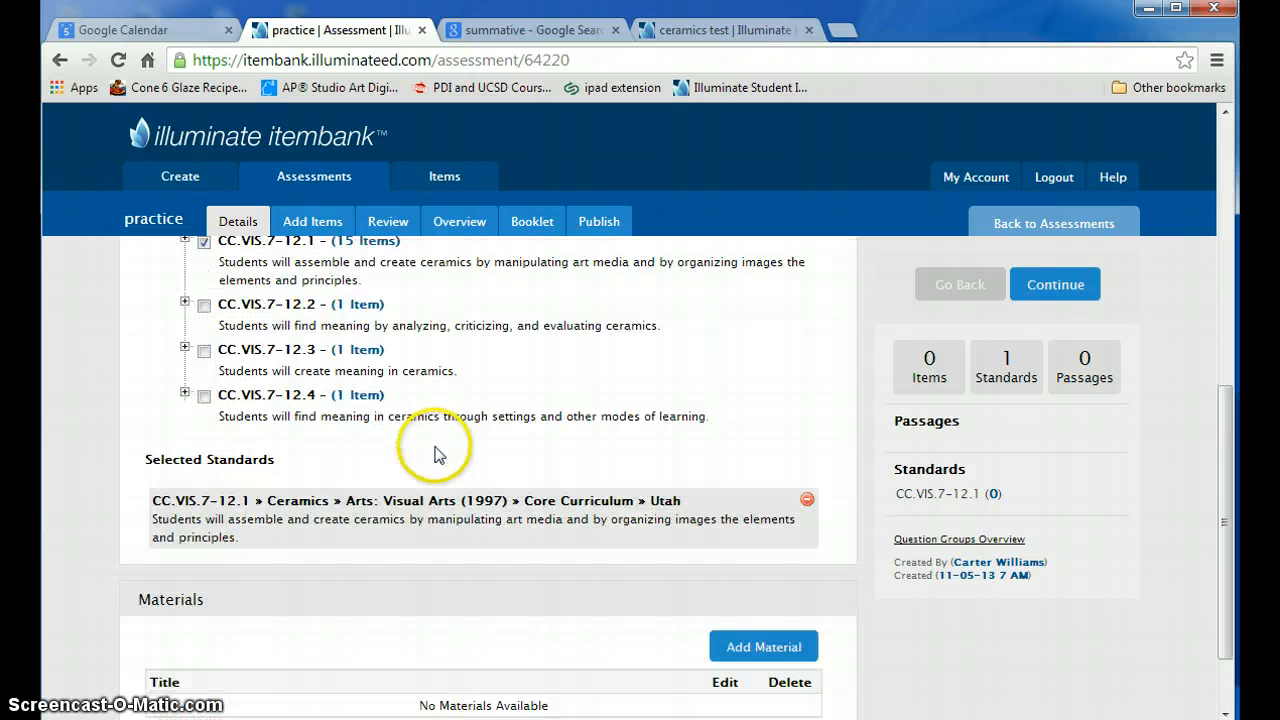
{"action": "scroll", "coordinate": [437, 454], "scroll_direction": "down", "scroll_amount": 1}
{"action": "scroll", "coordinate": [437, 456], "scroll_direction": "up", "scroll_amount": 7}
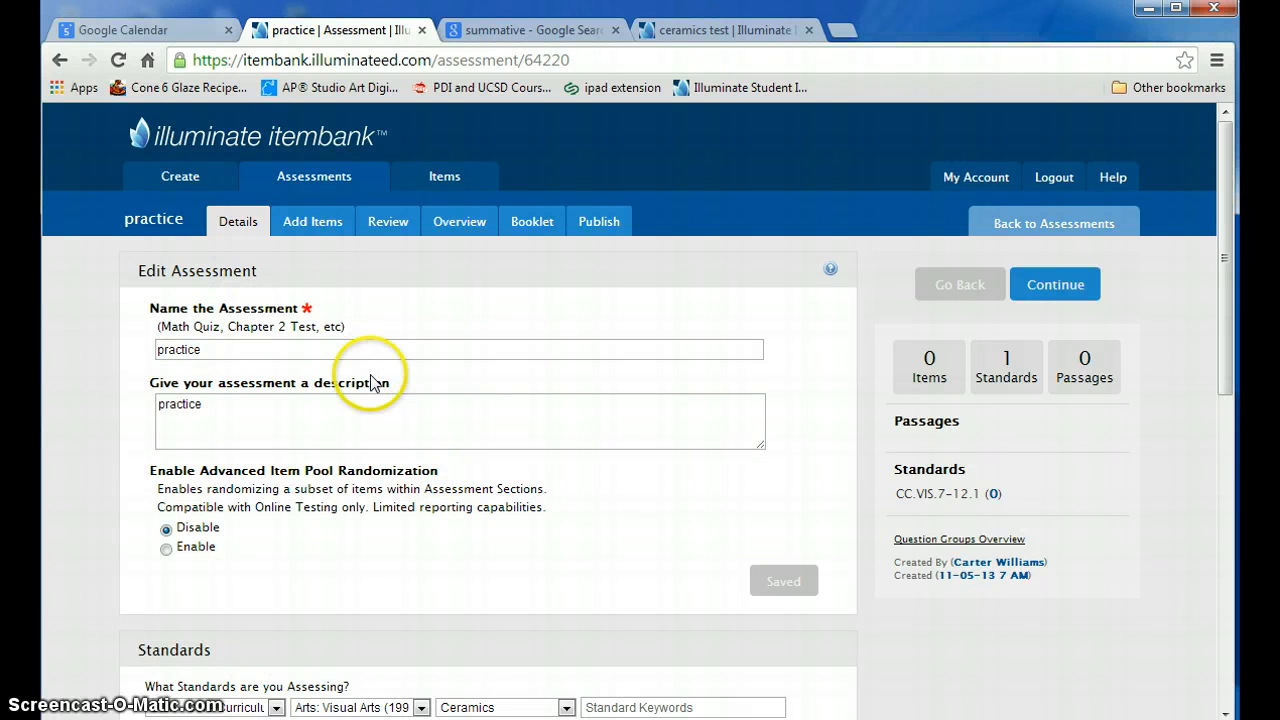
- Go to adding items and restrict the item search to the Salt Lake City School District item bank
{"action": "left_click", "coordinate": [313, 222]}
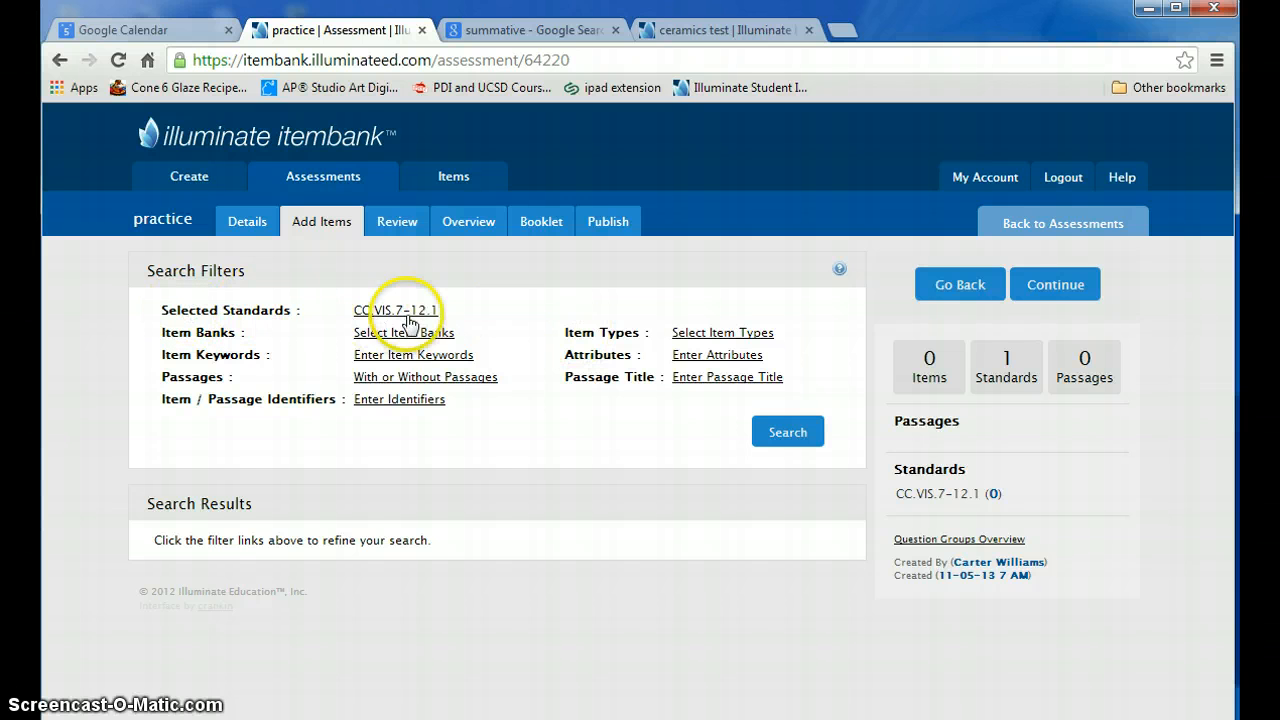
{"action": "mouse_move", "coordinate": [398, 318]}
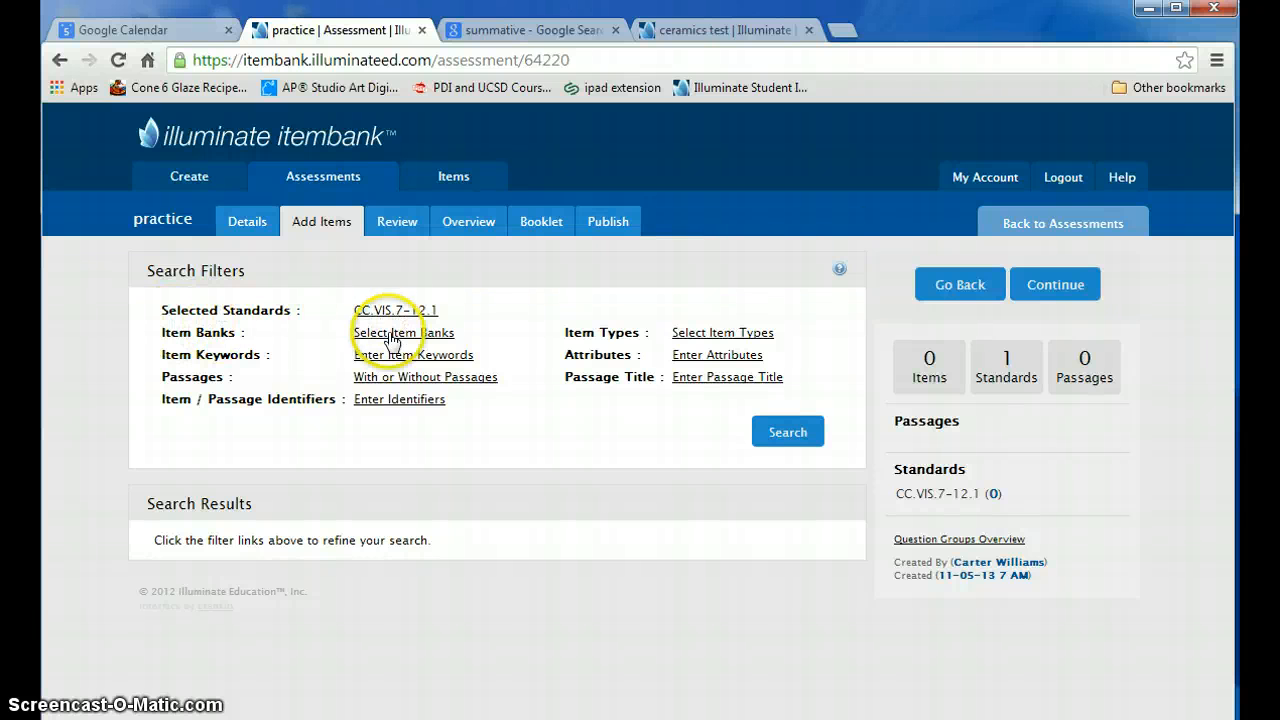
{"action": "left_click", "coordinate": [406, 340]}
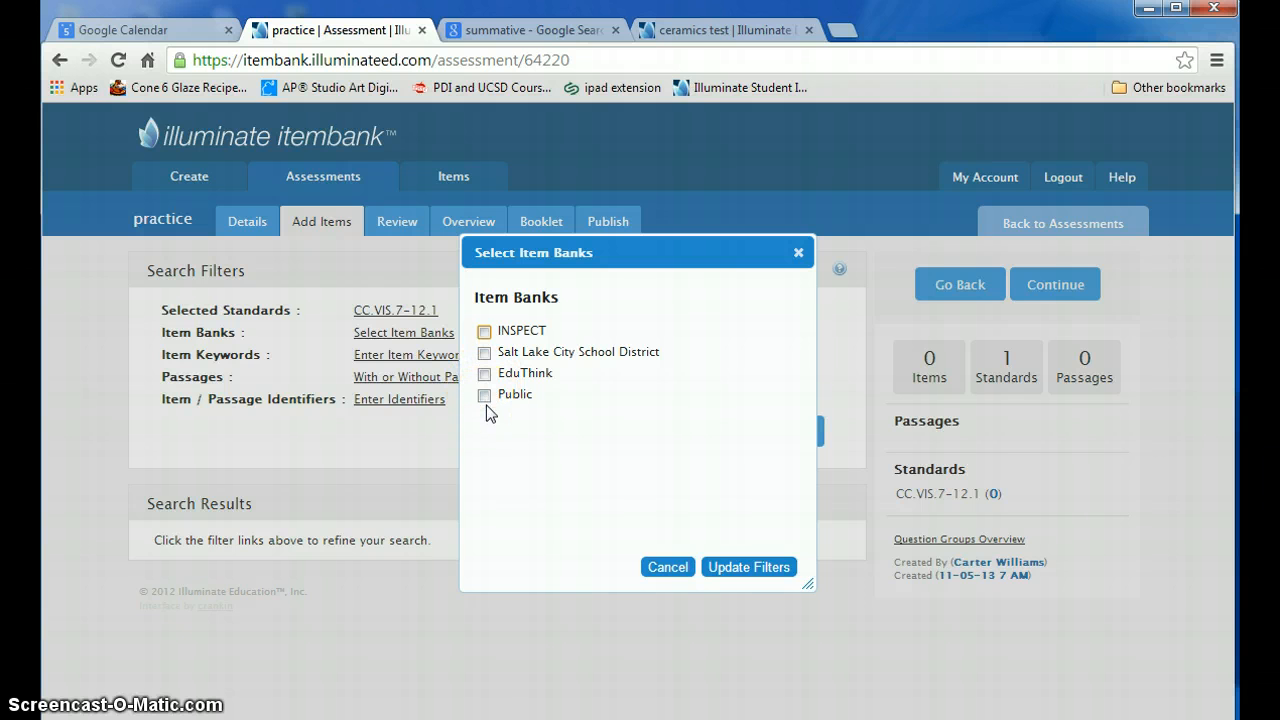
{"action": "left_click", "coordinate": [485, 353]}
{"action": "left_click", "coordinate": [729, 567]}
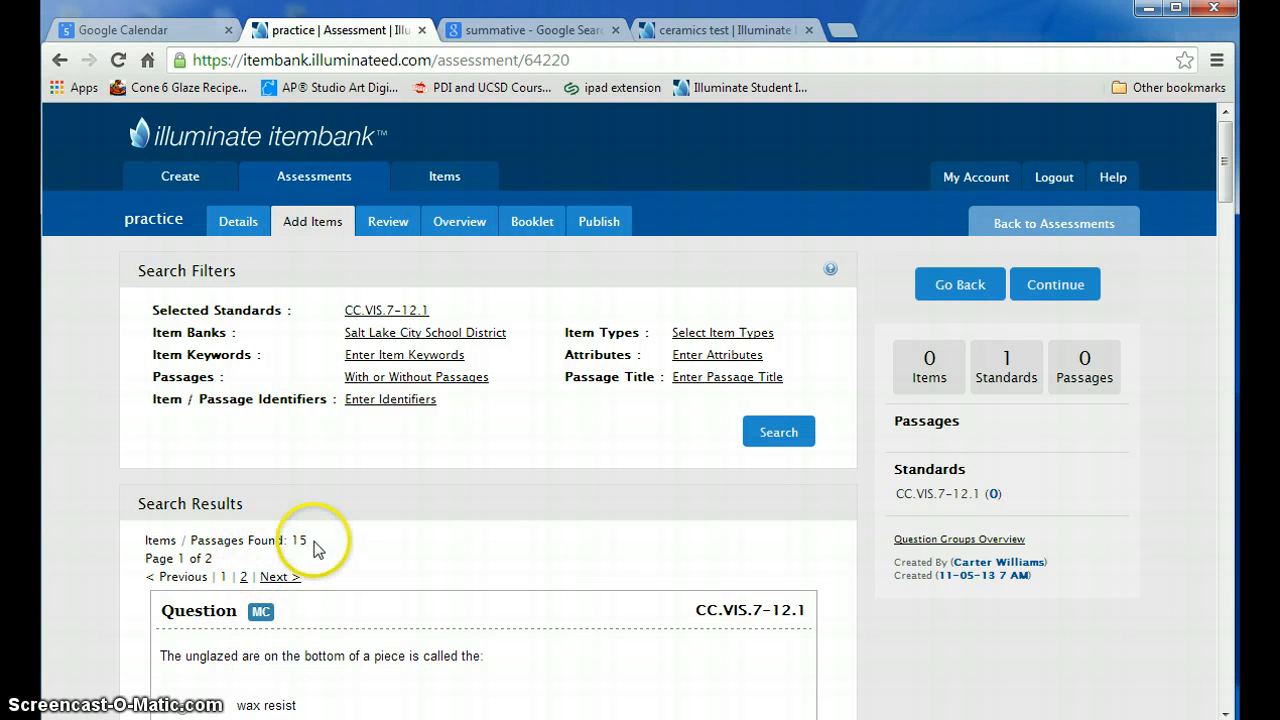
- Look through the found items and add the question about the unglazed area on the bottom of a piece to the assessment
{"action": "scroll", "coordinate": [457, 586], "scroll_direction": "down", "scroll_amount": 3}
{"action": "scroll", "coordinate": [456, 586], "scroll_direction": "down", "scroll_amount": 3}
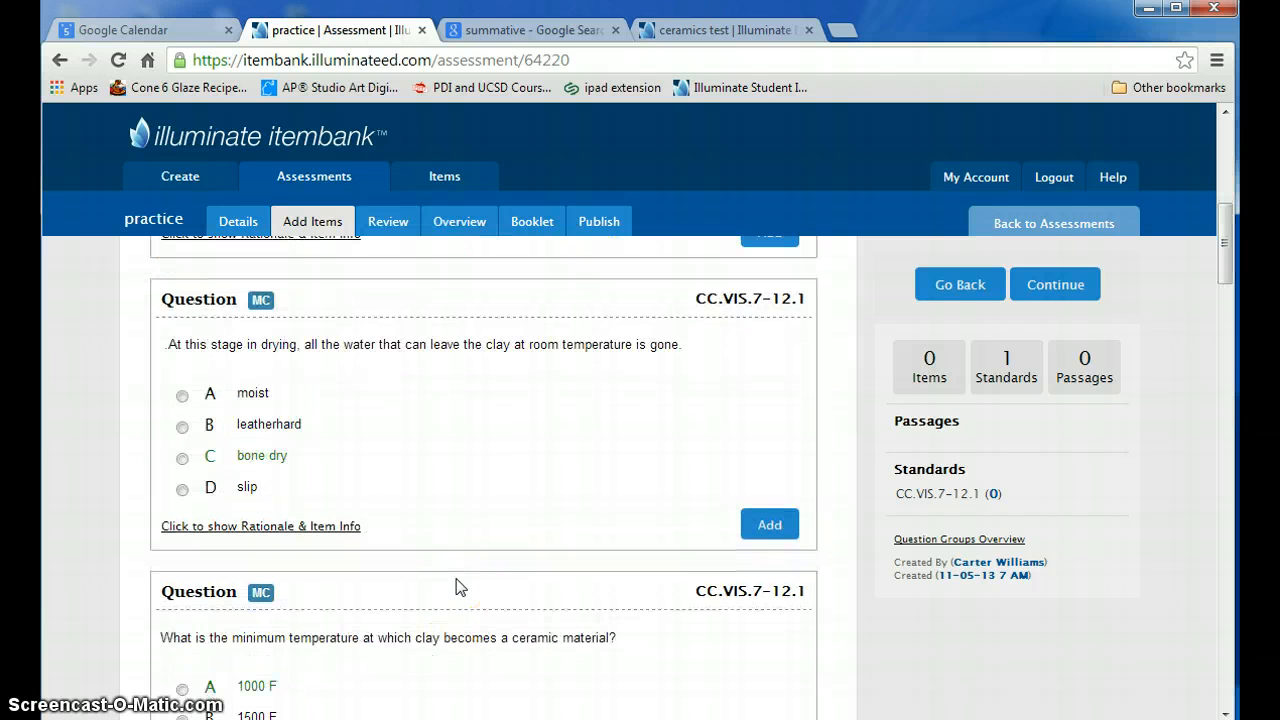
{"action": "scroll", "coordinate": [456, 586], "scroll_direction": "up", "scroll_amount": 3}
{"action": "scroll", "coordinate": [459, 587], "scroll_direction": "down", "scroll_amount": 8}
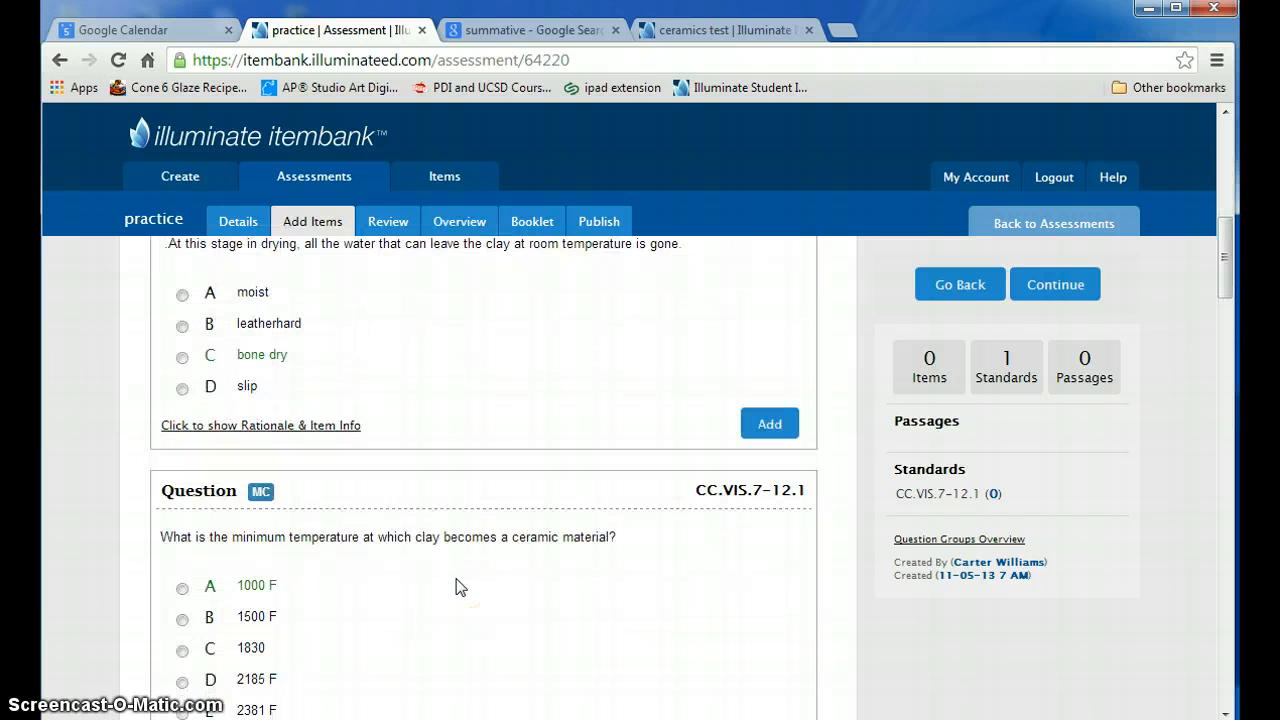
{"action": "scroll", "coordinate": [460, 585], "scroll_direction": "up", "scroll_amount": 10}
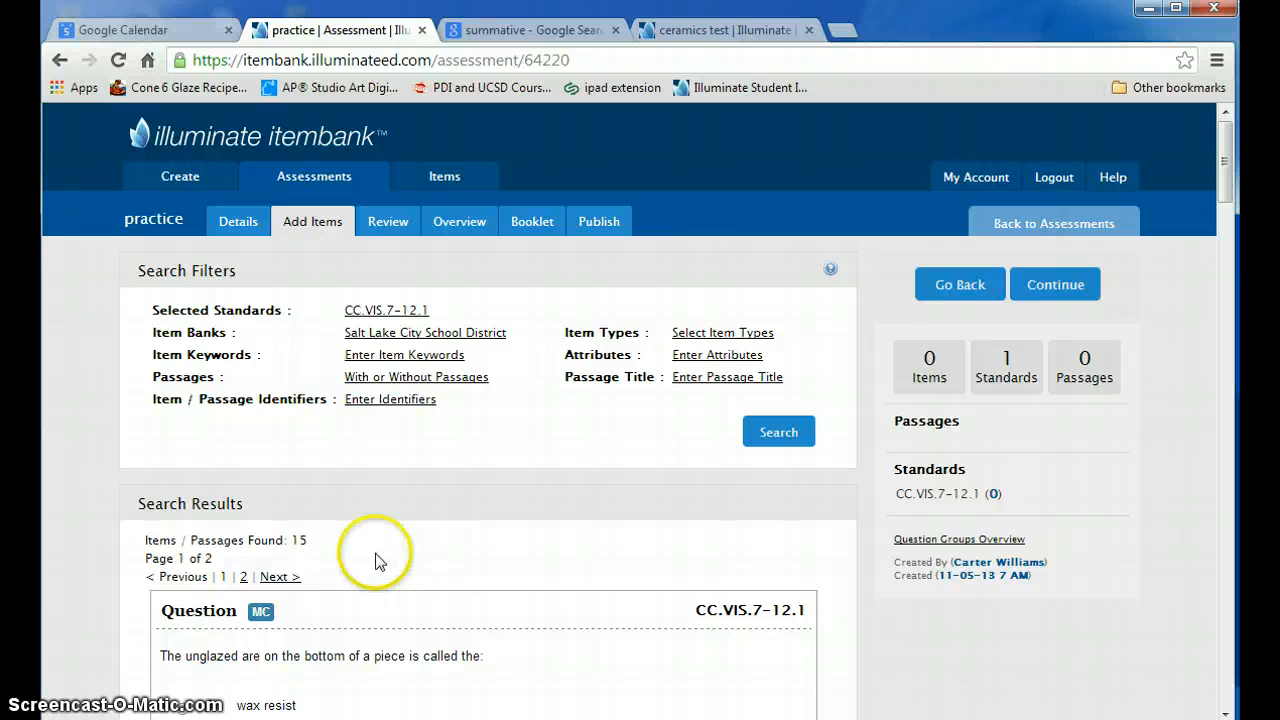
{"action": "scroll", "coordinate": [414, 555], "scroll_direction": "down", "scroll_amount": 3}
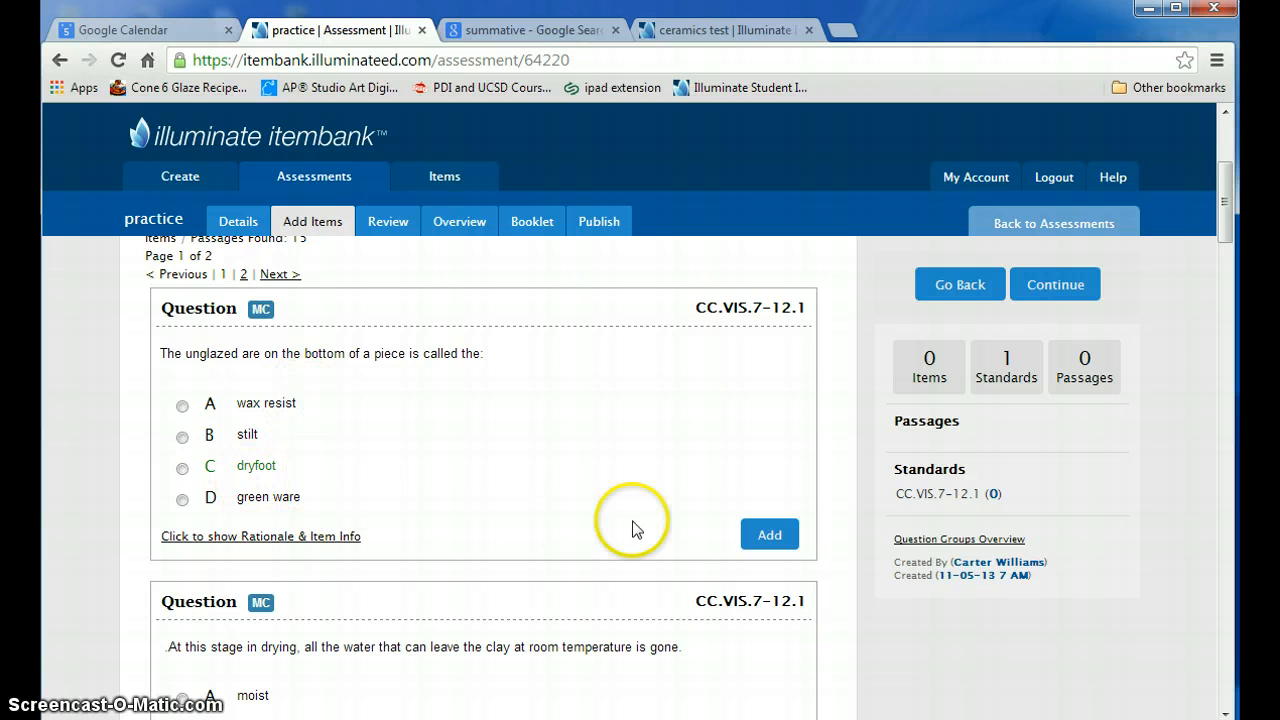
{"action": "left_click", "coordinate": [745, 535]}
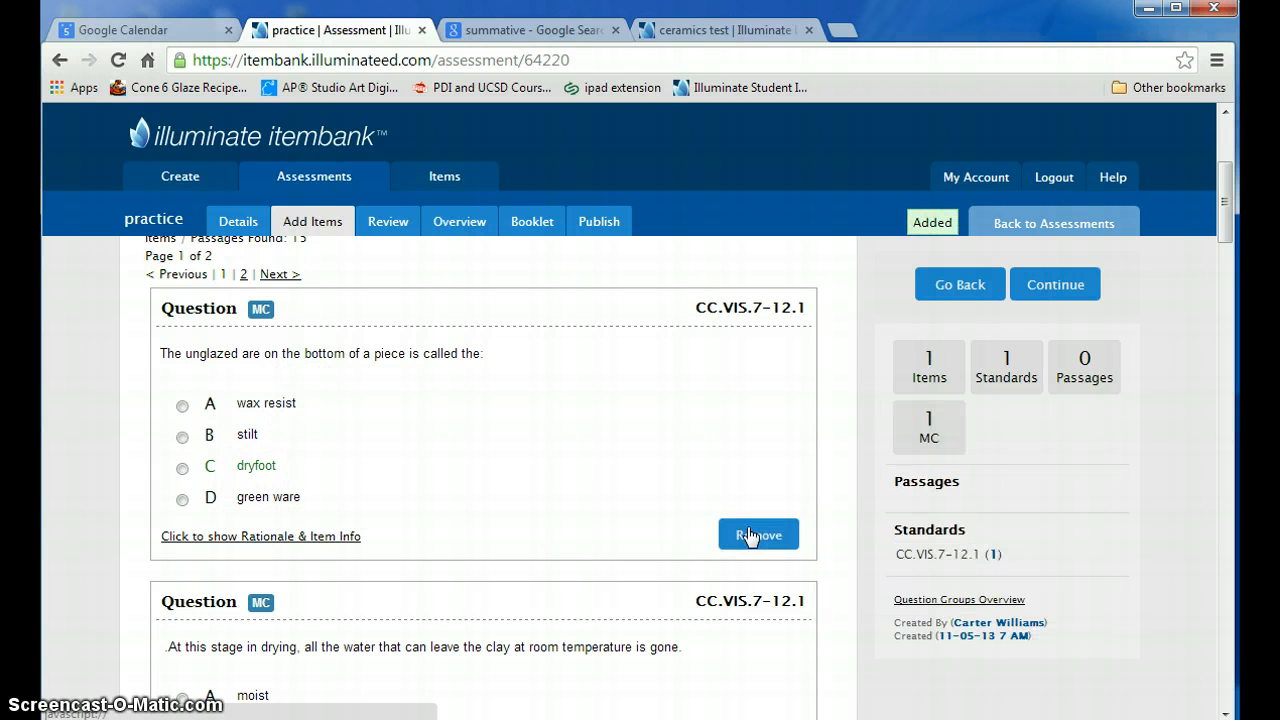
- Add the question about the minimum temperature at which clay becomes a ceramic material to the assessment
{"action": "scroll", "coordinate": [748, 532], "scroll_direction": "down", "scroll_amount": 2}
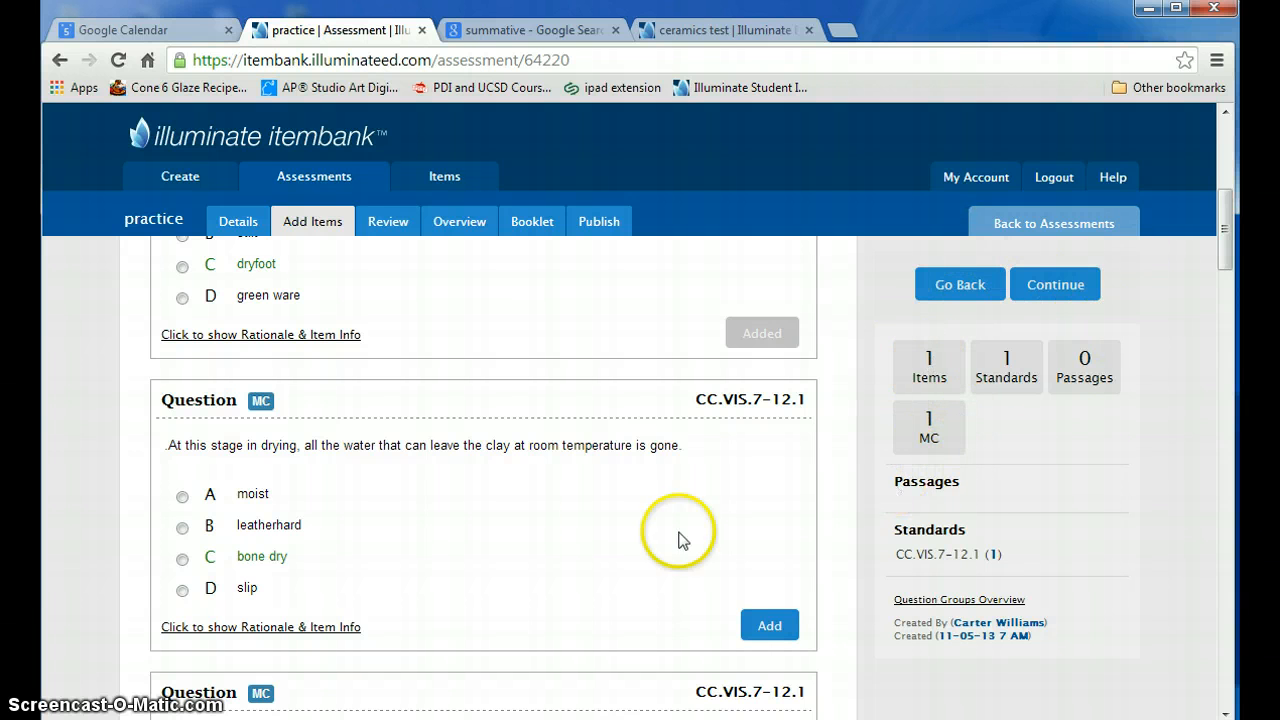
{"action": "scroll", "coordinate": [480, 516], "scroll_direction": "down", "scroll_amount": 3}
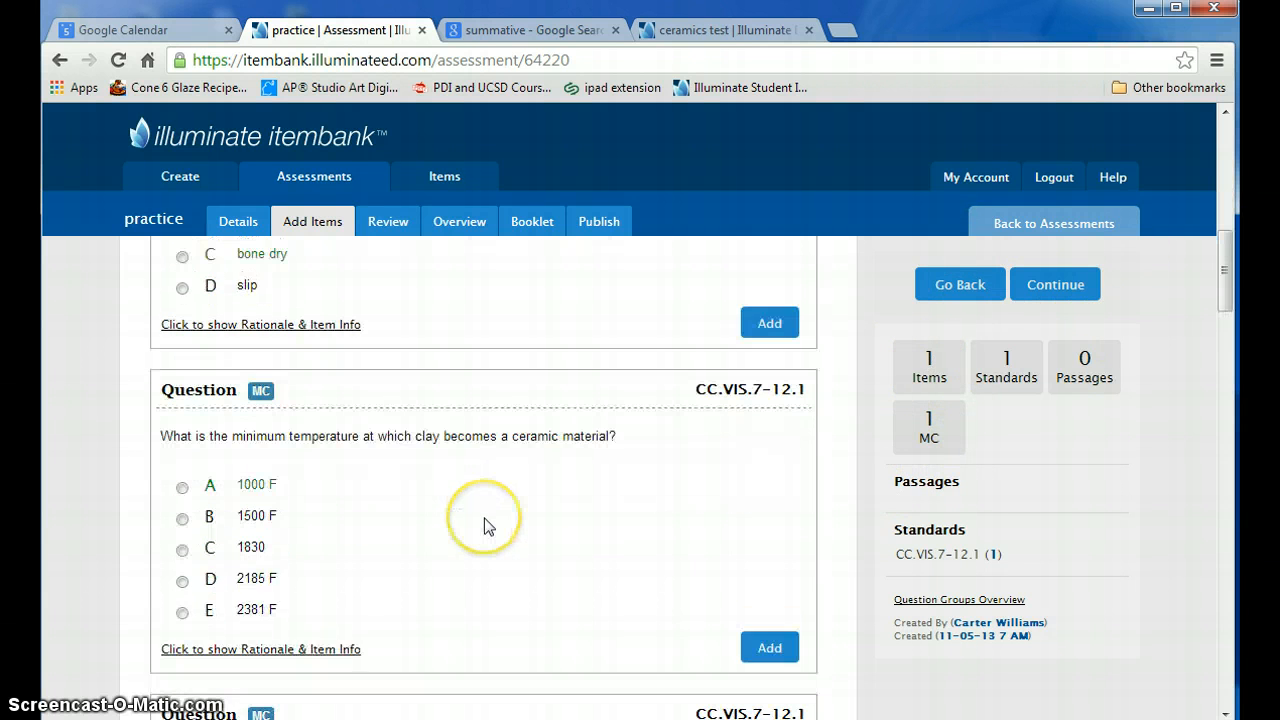
{"action": "left_click", "coordinate": [776, 647]}
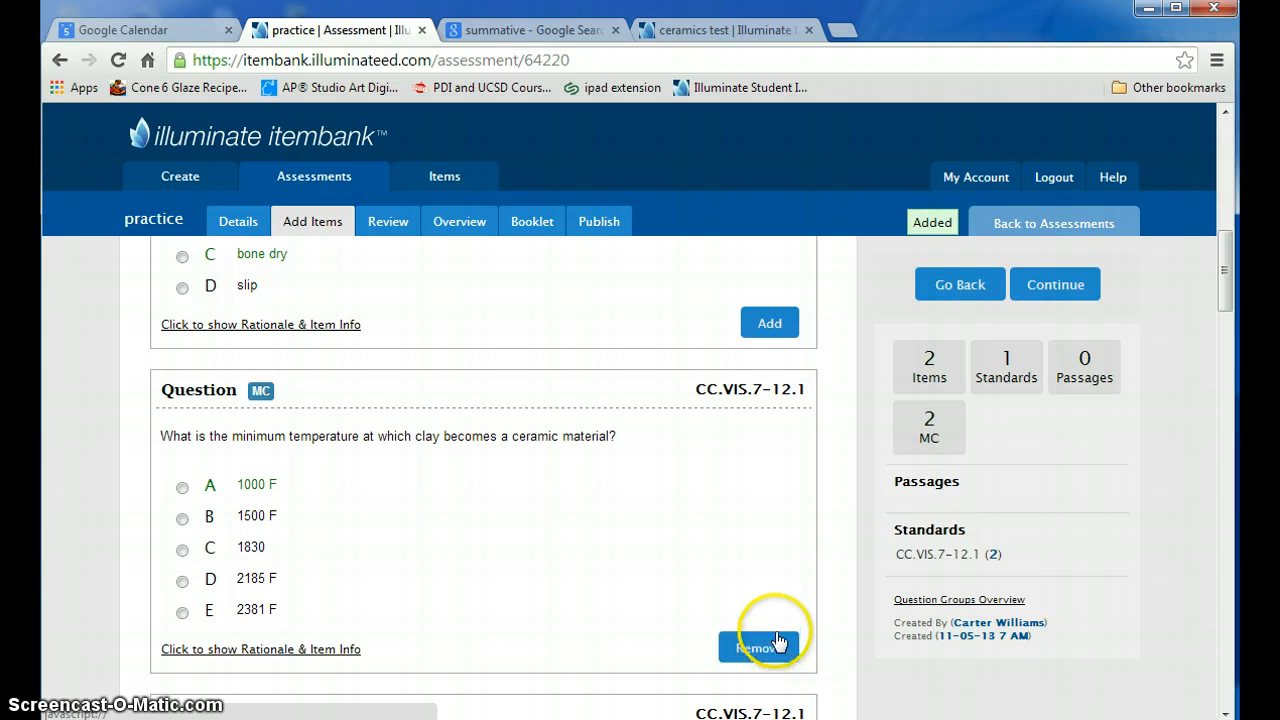
- Review the added questions and reorder them in the overview so the minimum temperature question comes first
{"action": "scroll", "coordinate": [705, 494], "scroll_direction": "up", "scroll_amount": 9}
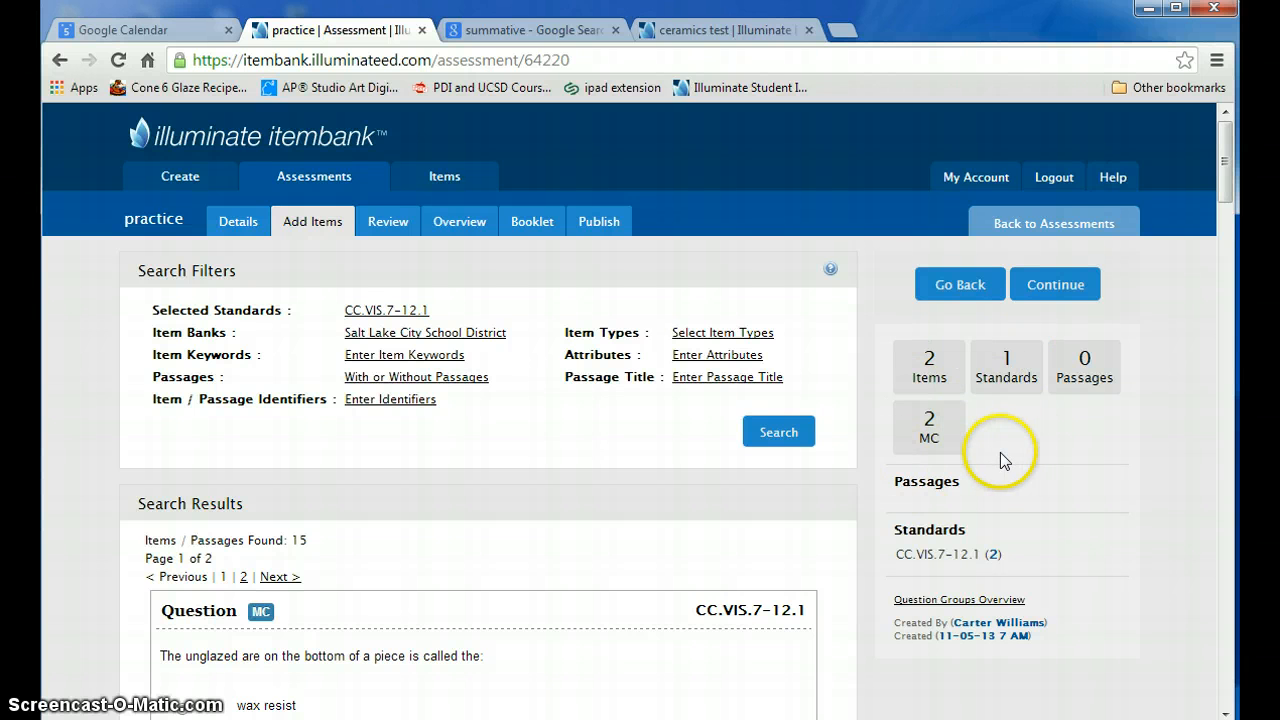
{"action": "left_click", "coordinate": [386, 238]}
{"action": "scroll", "coordinate": [456, 428], "scroll_direction": "down", "scroll_amount": 3}
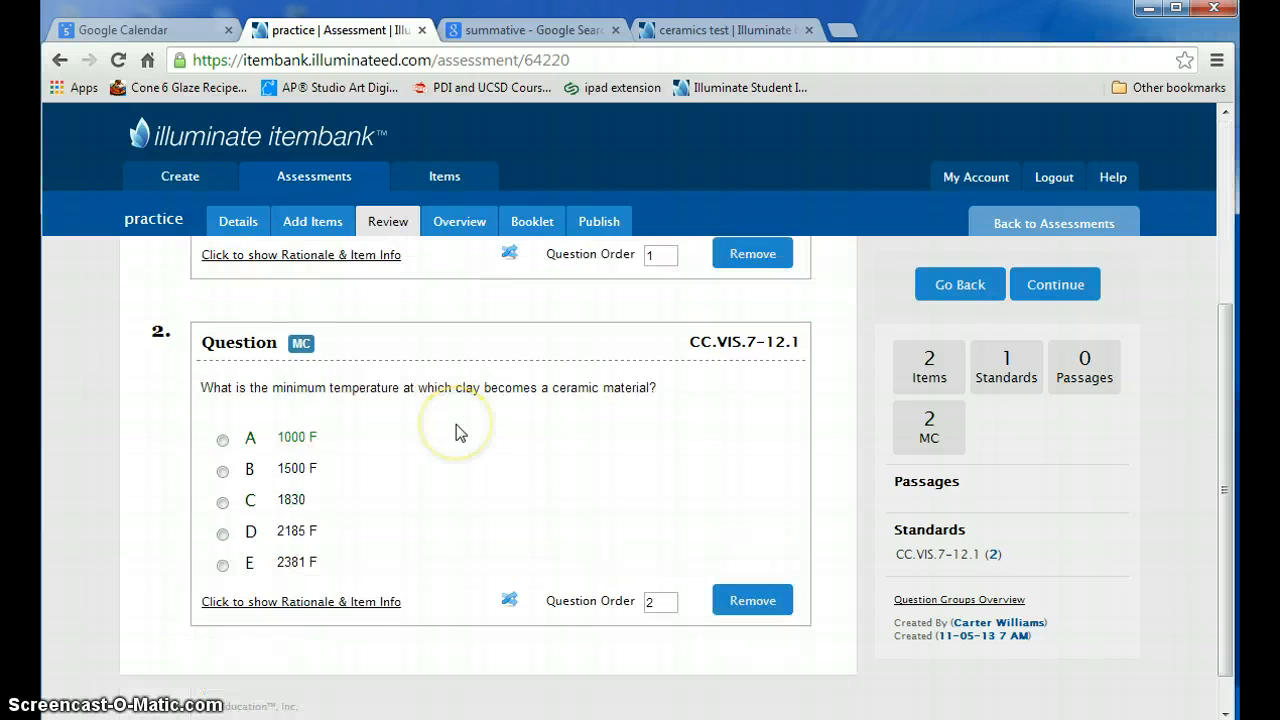
{"action": "scroll", "coordinate": [456, 424], "scroll_direction": "up", "scroll_amount": 3}
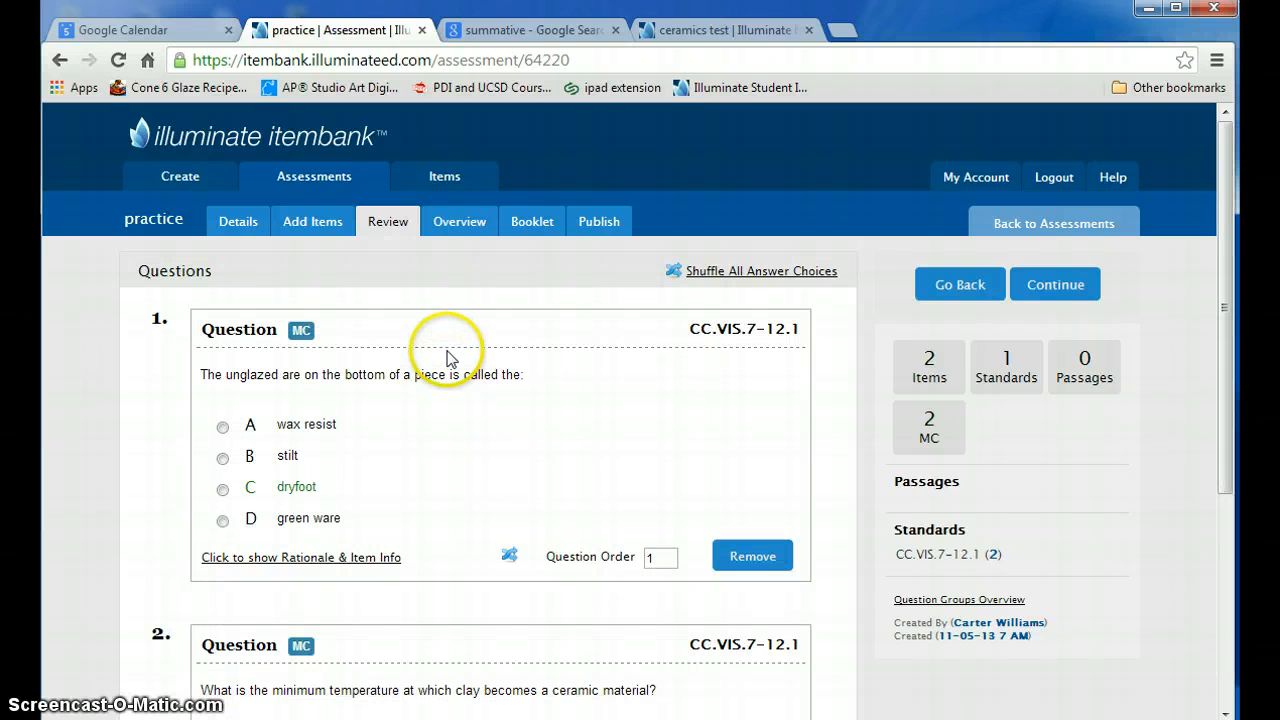
{"action": "left_click", "coordinate": [450, 226]}
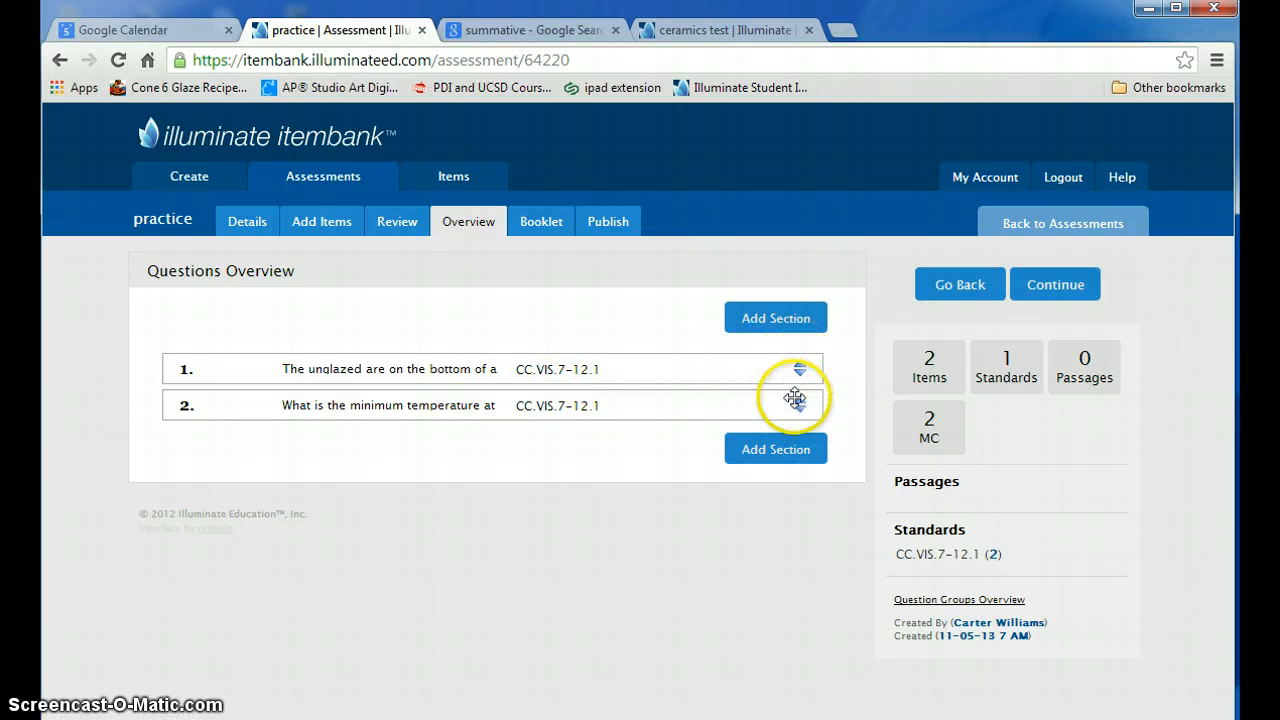
{"action": "left_click_drag", "start_coordinate": [797, 407], "coordinate": [800, 360]}
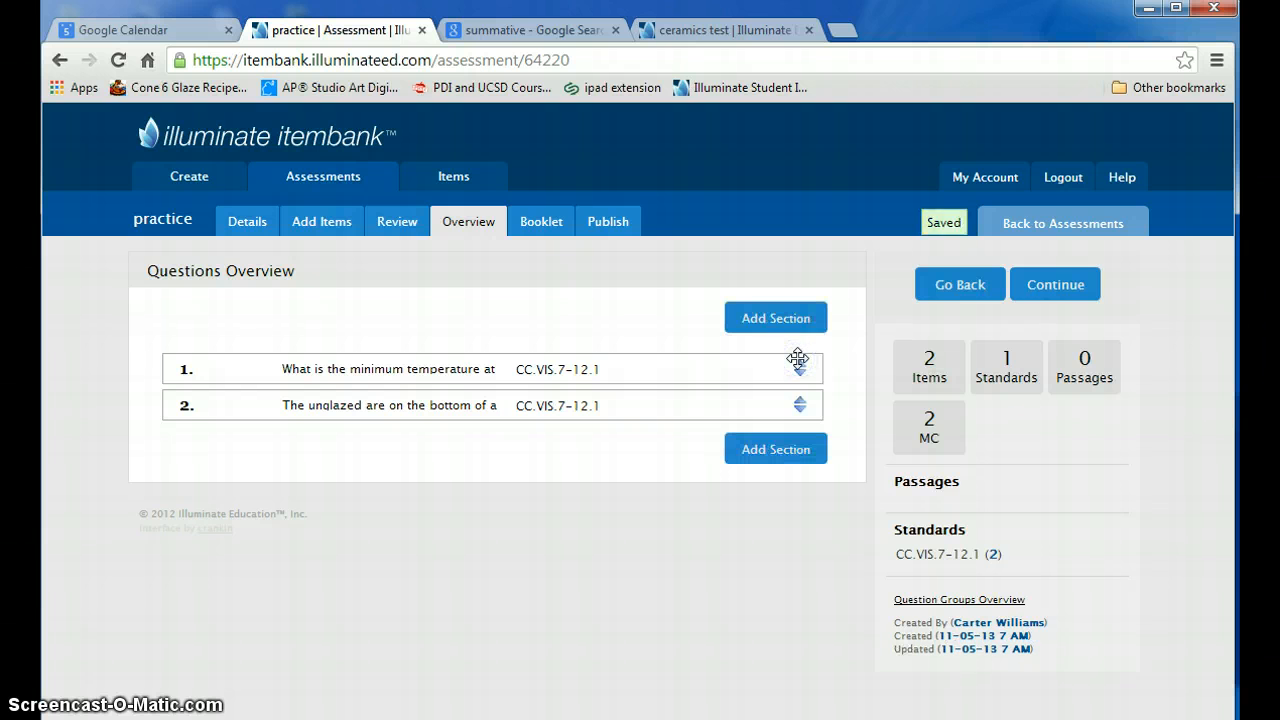
- Return to adding items and filter the item search by the keyword "pugmill"
{"action": "left_click", "coordinate": [322, 224]}
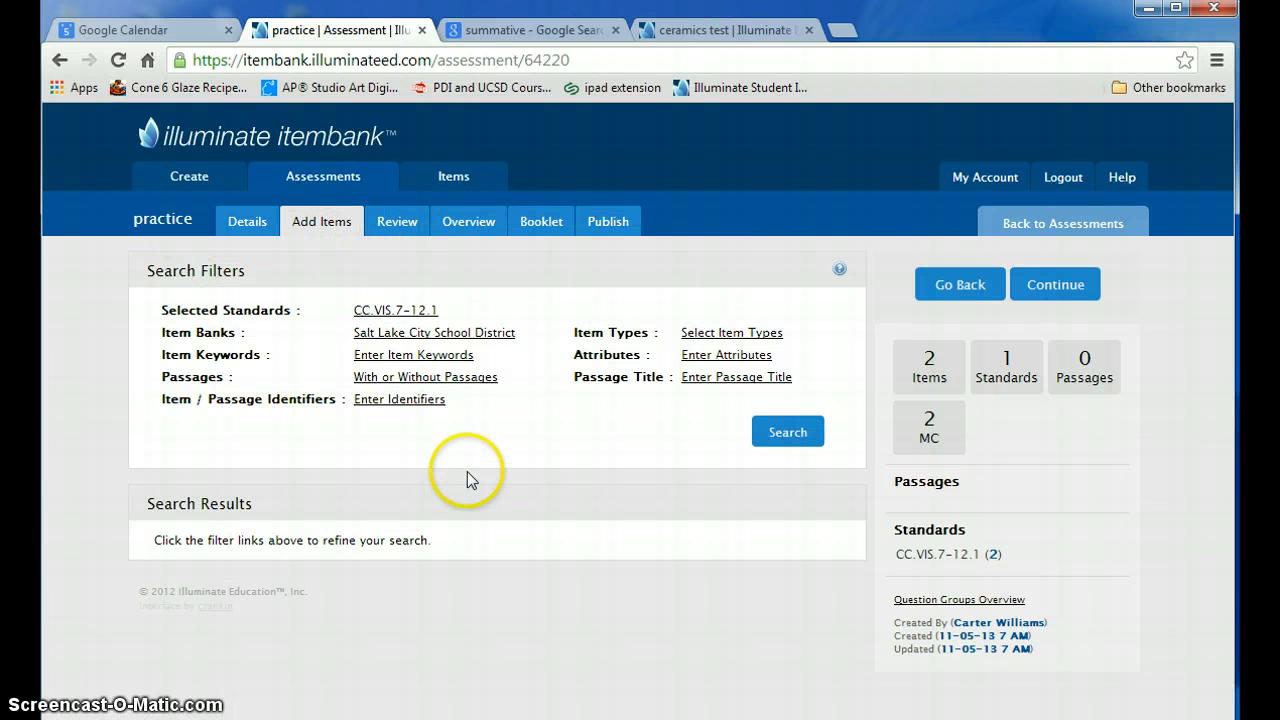
{"action": "left_click", "coordinate": [412, 355]}
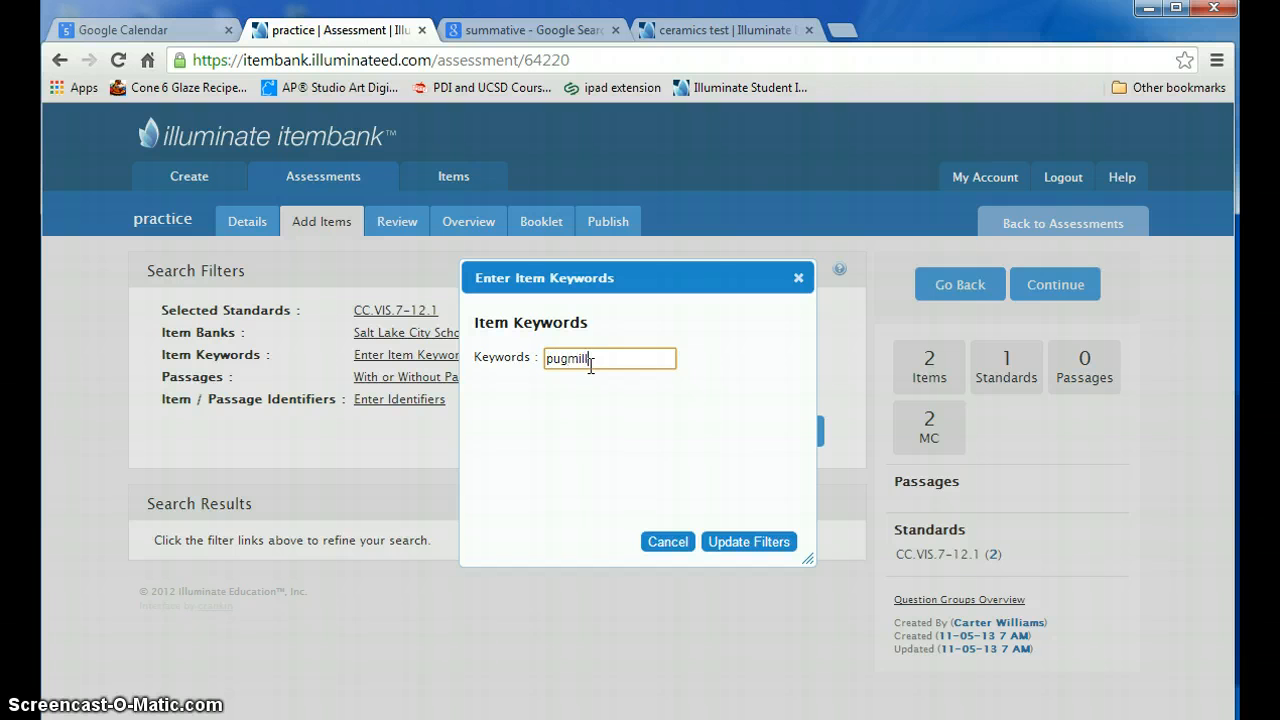
{"action": "left_click", "coordinate": [759, 551]}
{"action": "left_click", "coordinate": [754, 551]}
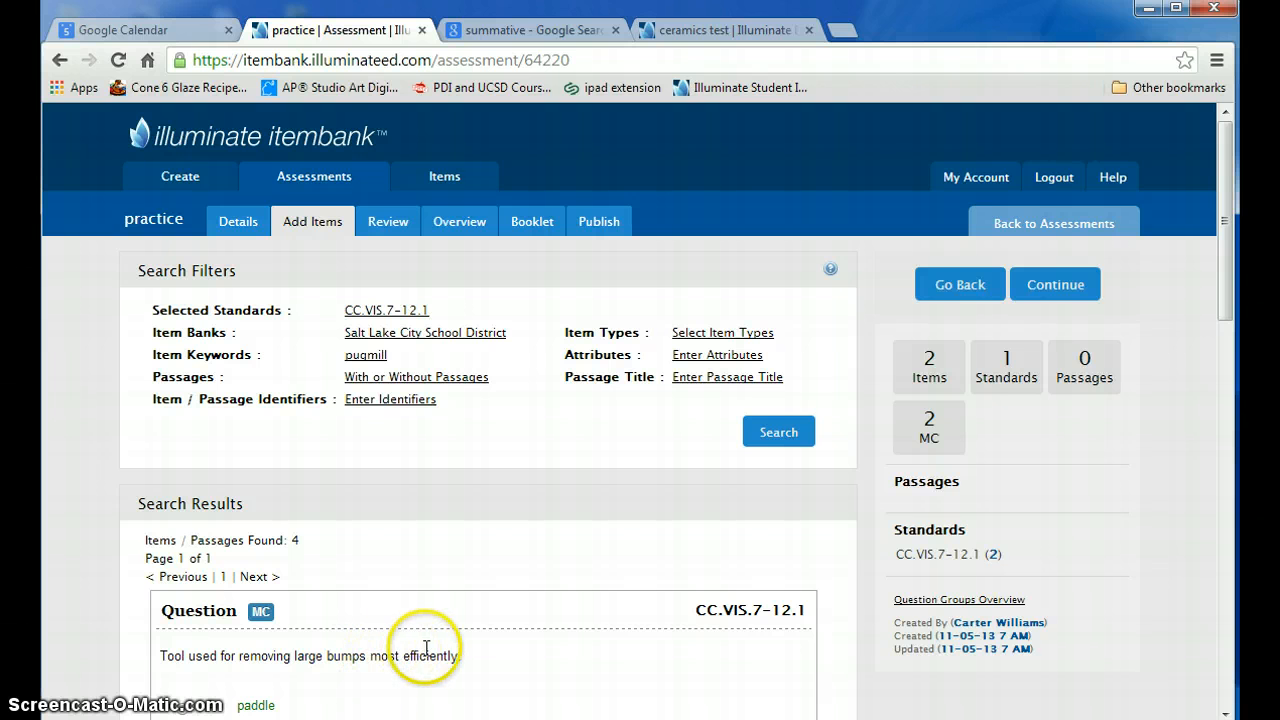
- Look through the pugmill results and add the question "A machine used to mix clay together is called a:" to the assessment
{"action": "scroll", "coordinate": [427, 648], "scroll_direction": "down", "scroll_amount": 12}
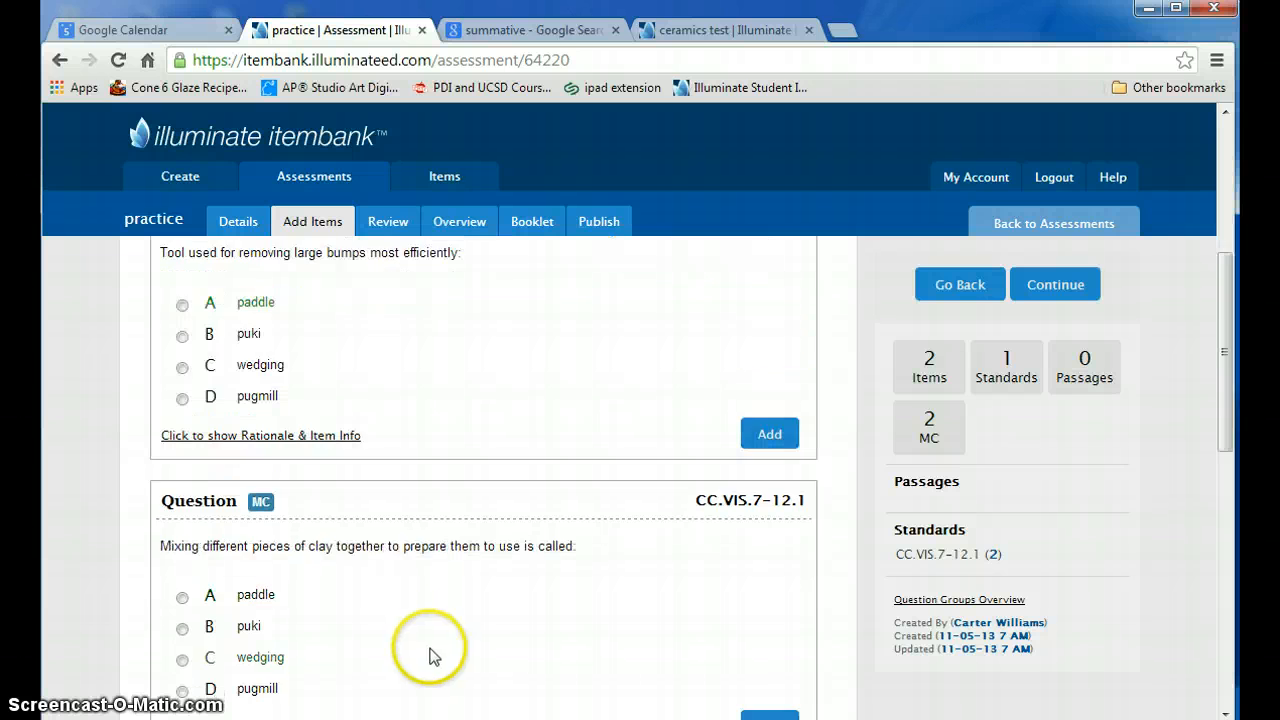
{"action": "scroll", "coordinate": [433, 656], "scroll_direction": "up", "scroll_amount": 10}
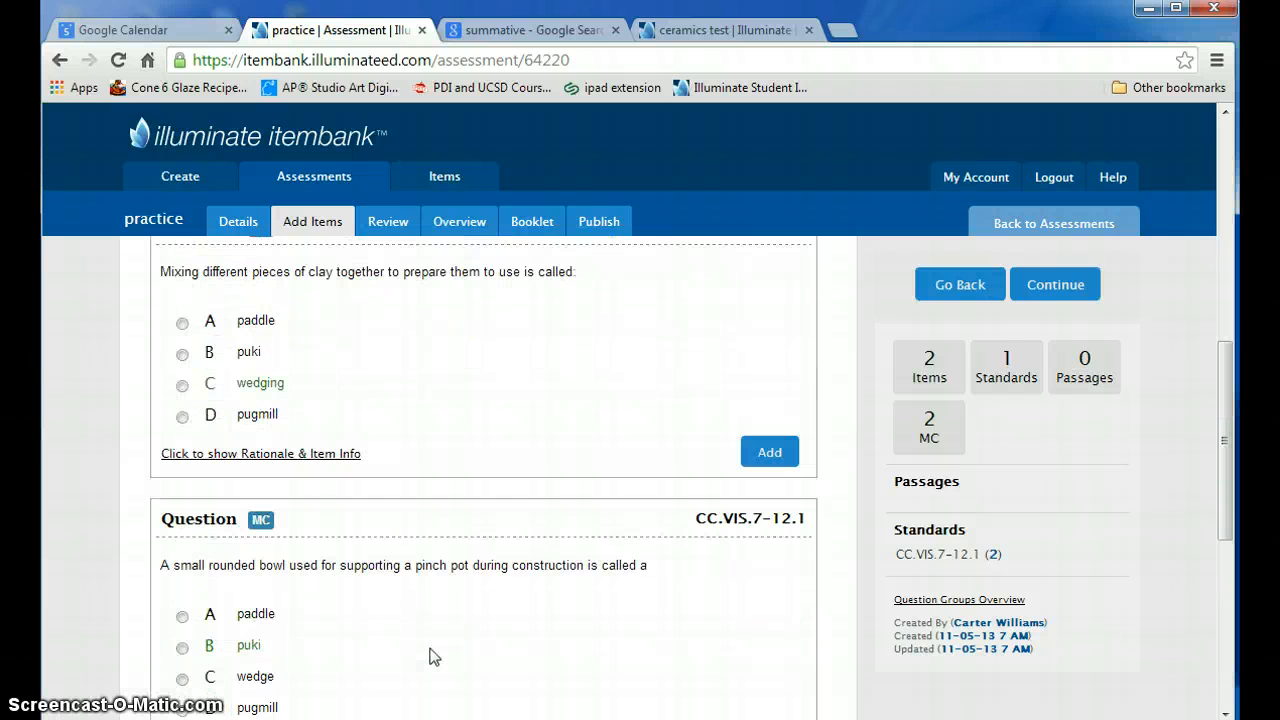
{"action": "scroll", "coordinate": [432, 655], "scroll_direction": "down", "scroll_amount": 4}
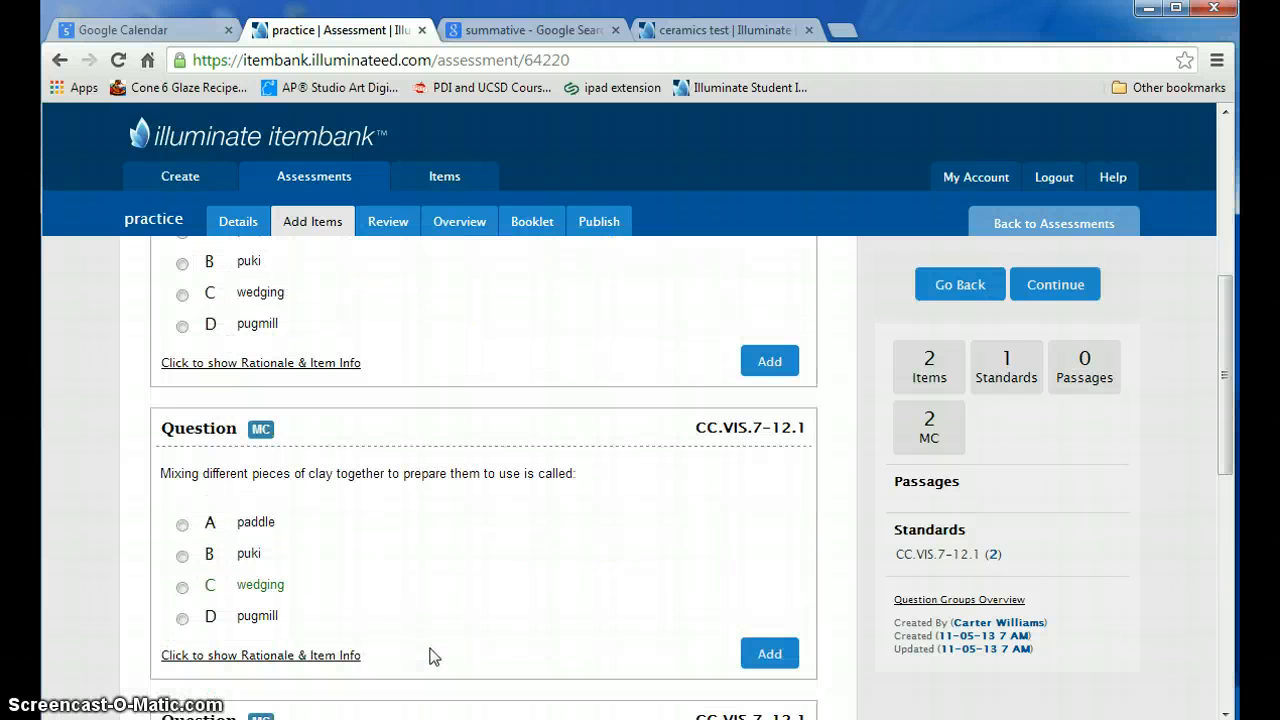
{"action": "scroll", "coordinate": [432, 648], "scroll_direction": "up", "scroll_amount": 8}
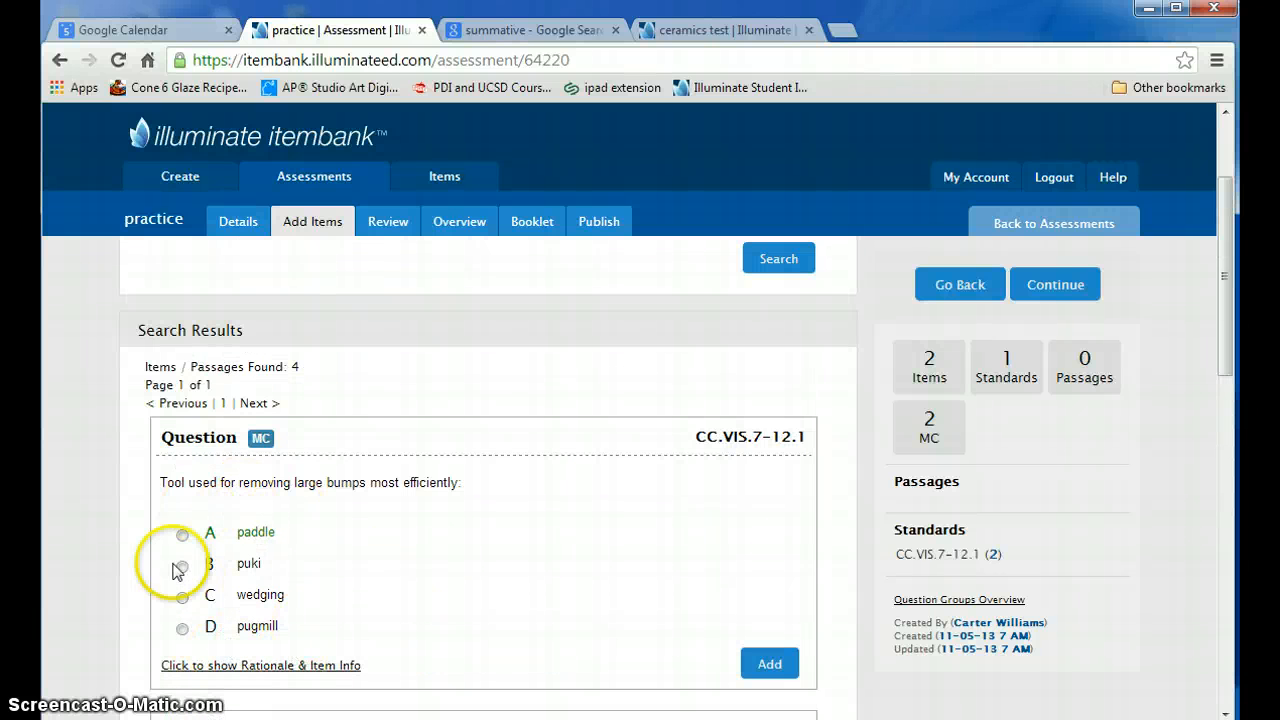
{"action": "scroll", "coordinate": [340, 625], "scroll_direction": "down", "scroll_amount": 4}
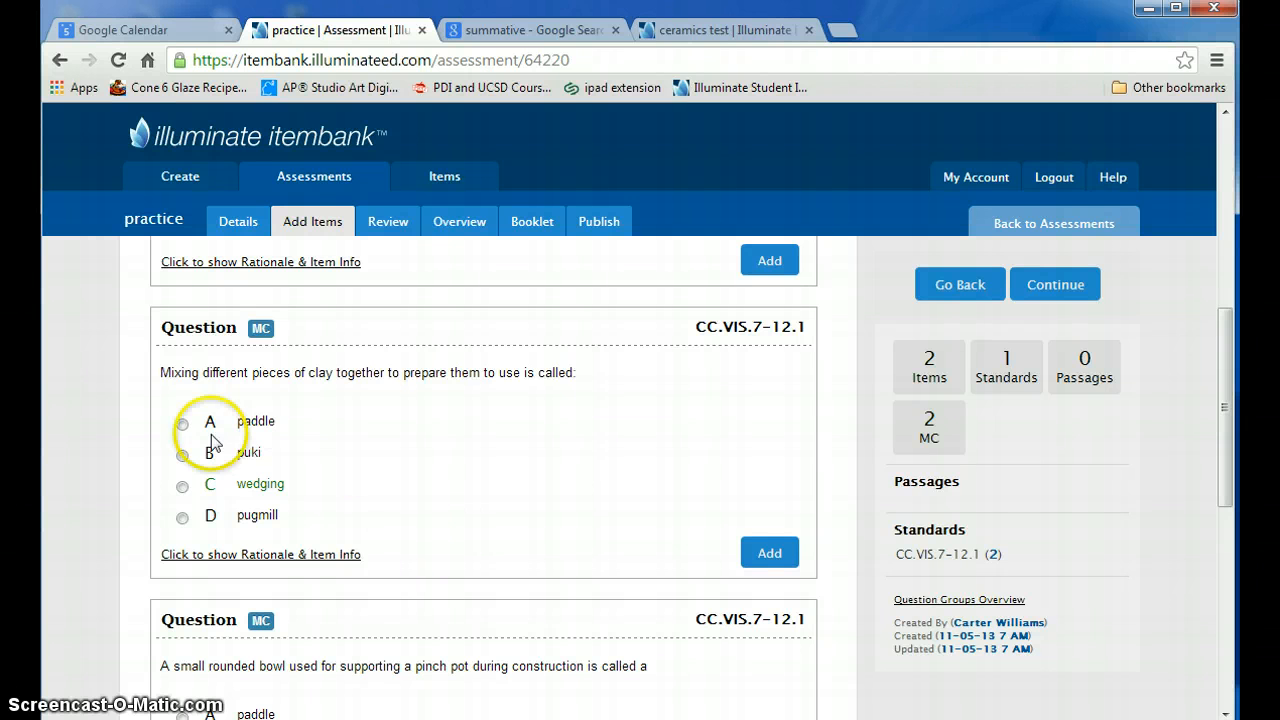
{"action": "scroll", "coordinate": [320, 523], "scroll_direction": "up", "scroll_amount": 6}
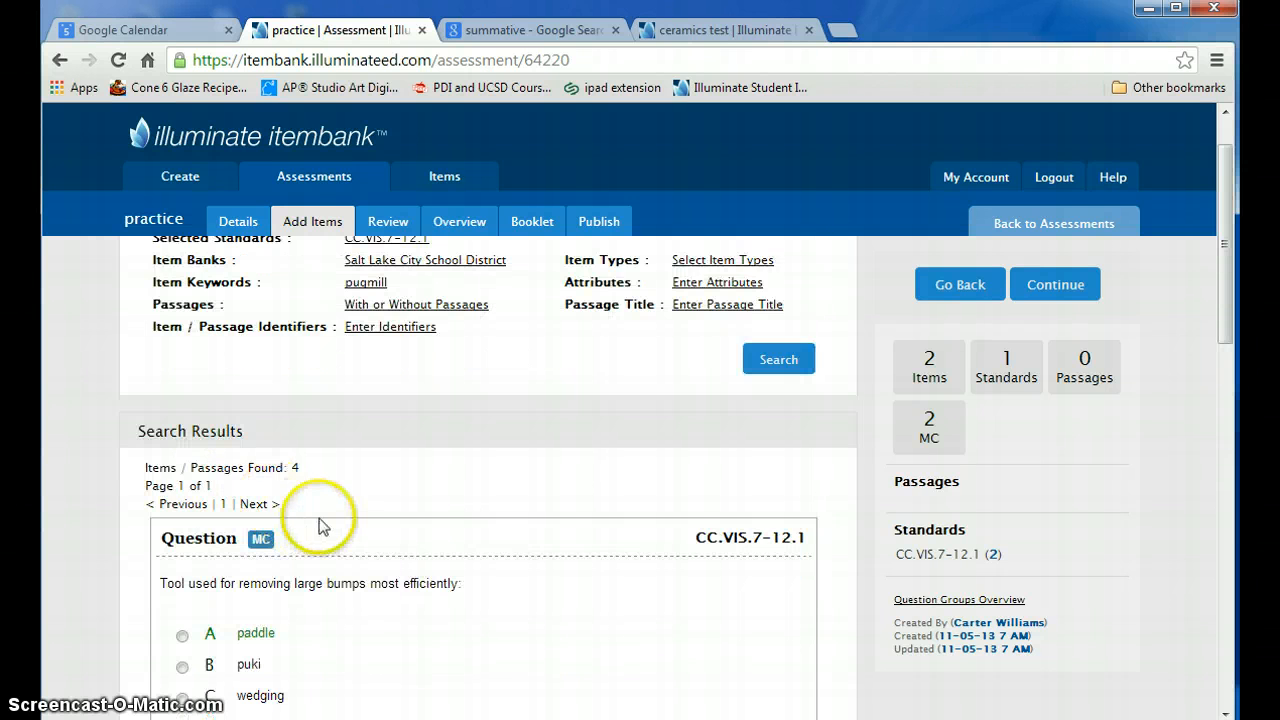
{"action": "scroll", "coordinate": [320, 523], "scroll_direction": "down", "scroll_amount": 2}
{"action": "scroll", "coordinate": [320, 523], "scroll_direction": "down", "scroll_amount": 1}
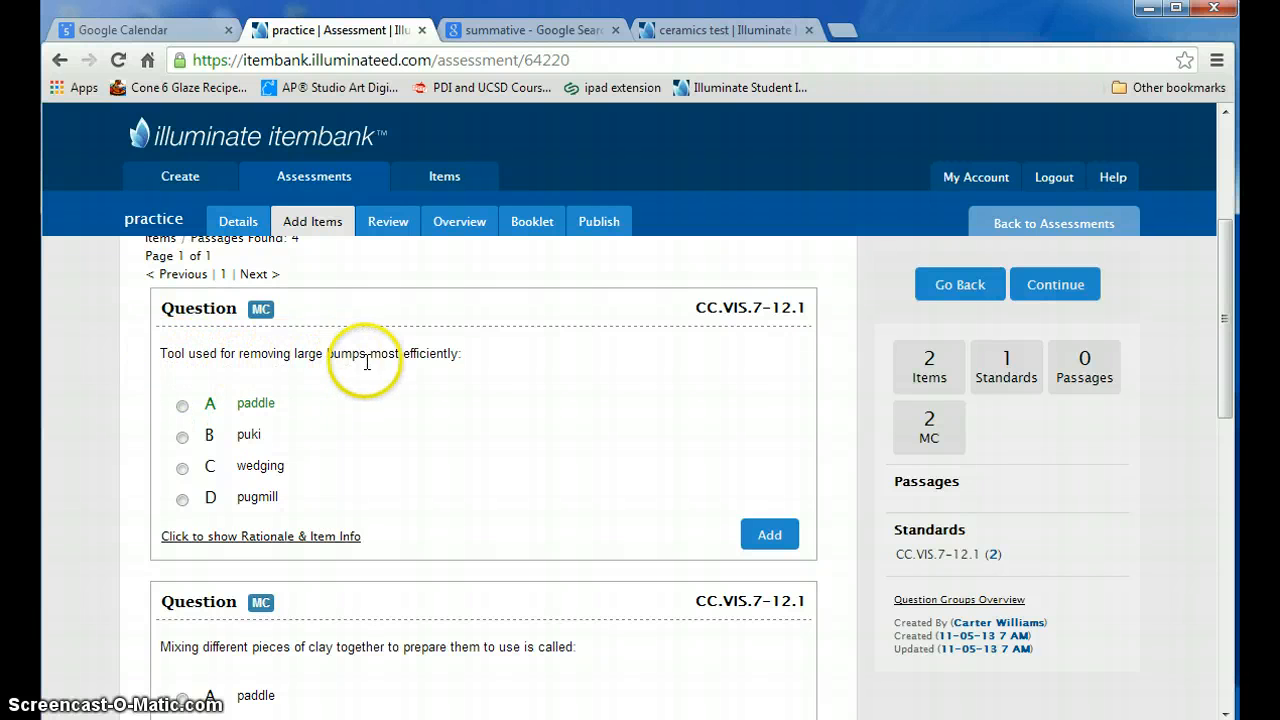
{"action": "scroll", "coordinate": [330, 510], "scroll_direction": "down", "scroll_amount": 6}
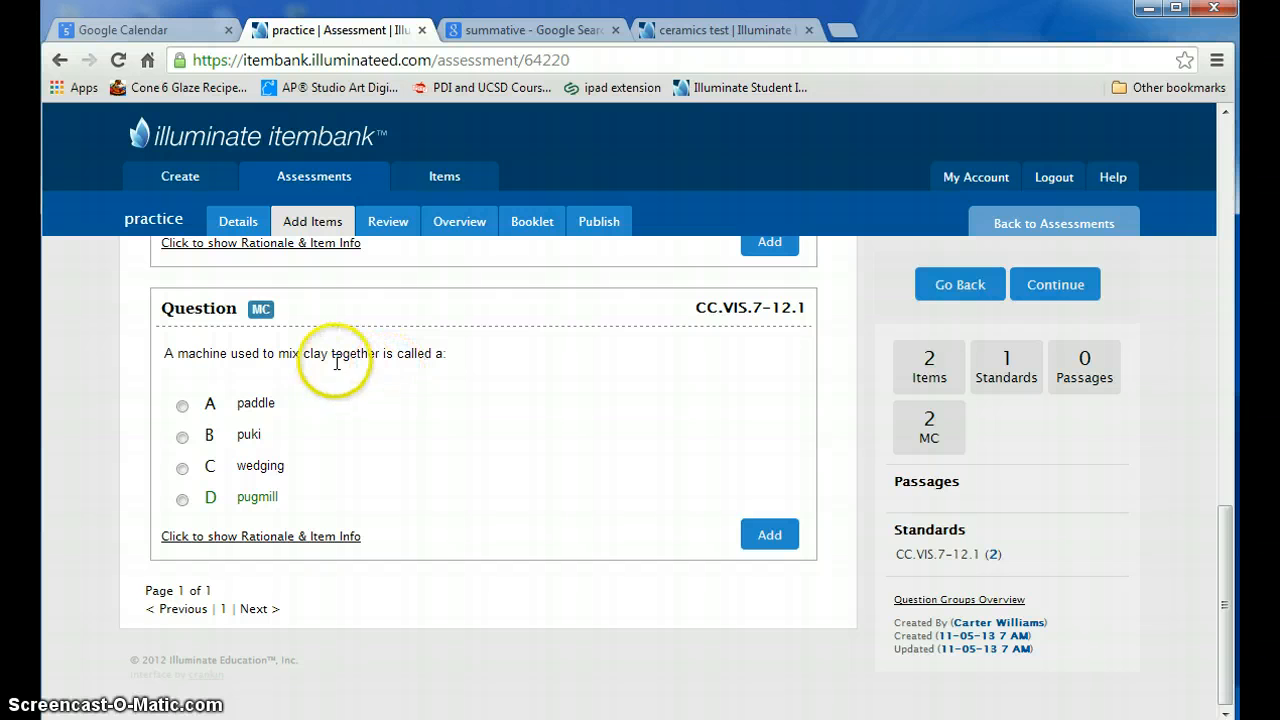
{"action": "left_click", "coordinate": [777, 538]}
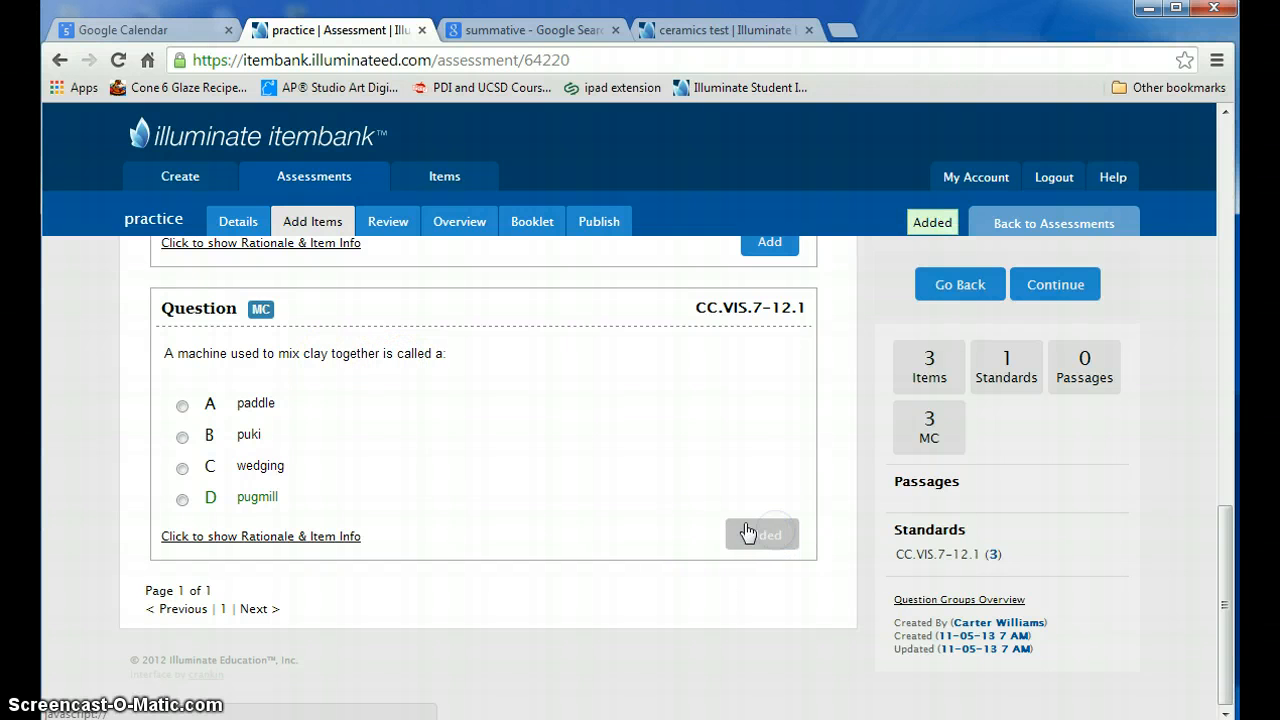
- Review the questions in the assessment and check their sequence in the questions overview
{"action": "scroll", "coordinate": [510, 477], "scroll_direction": "up", "scroll_amount": 6}
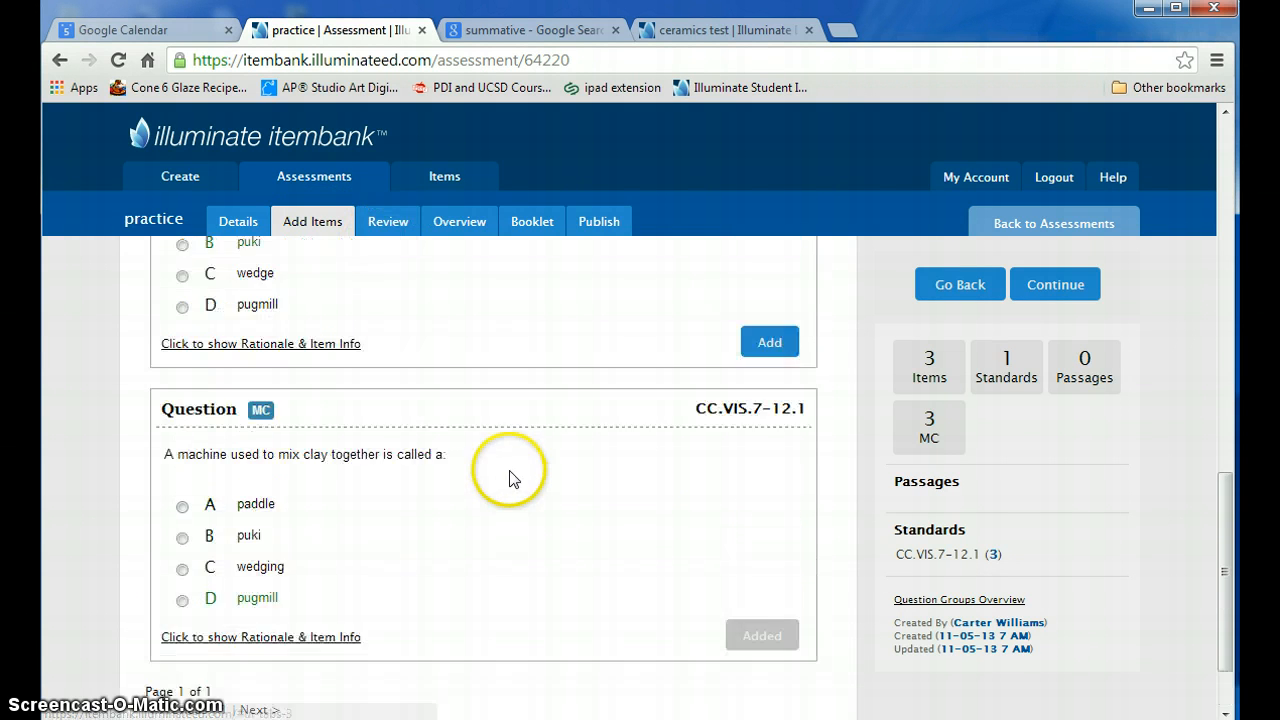
{"action": "scroll", "coordinate": [512, 476], "scroll_direction": "up", "scroll_amount": 2}
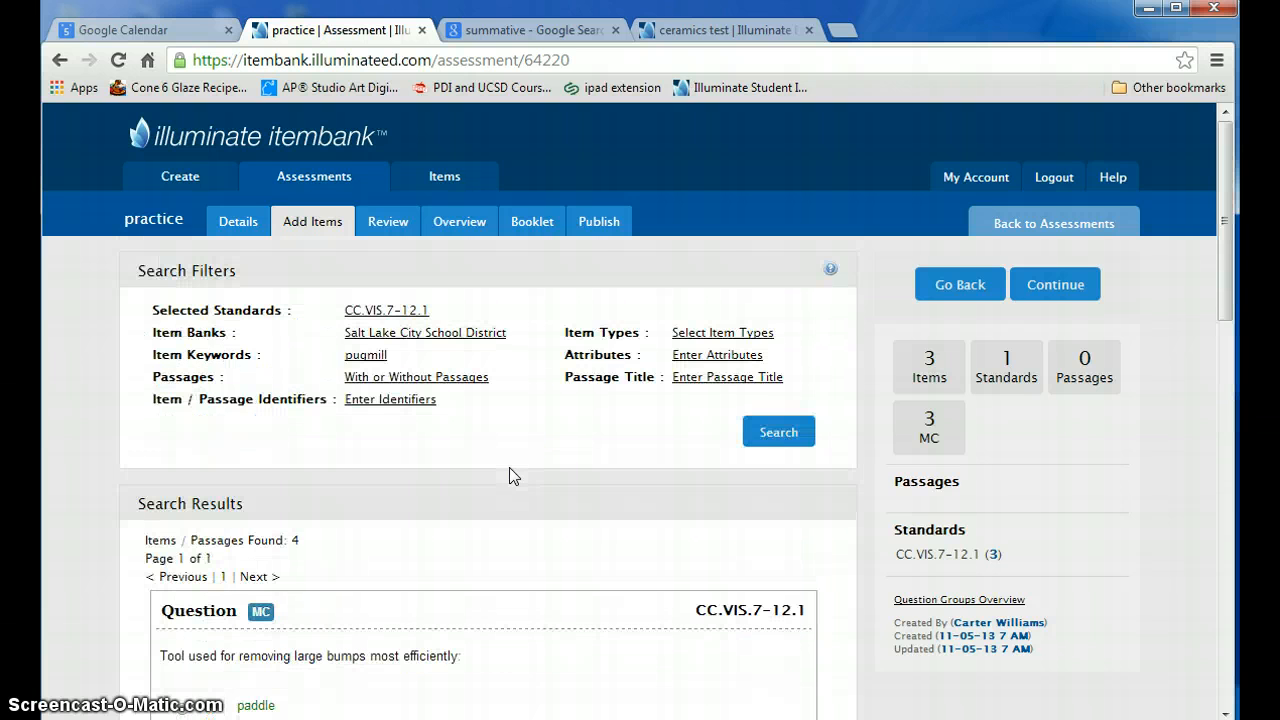
{"action": "left_click", "coordinate": [1003, 428]}
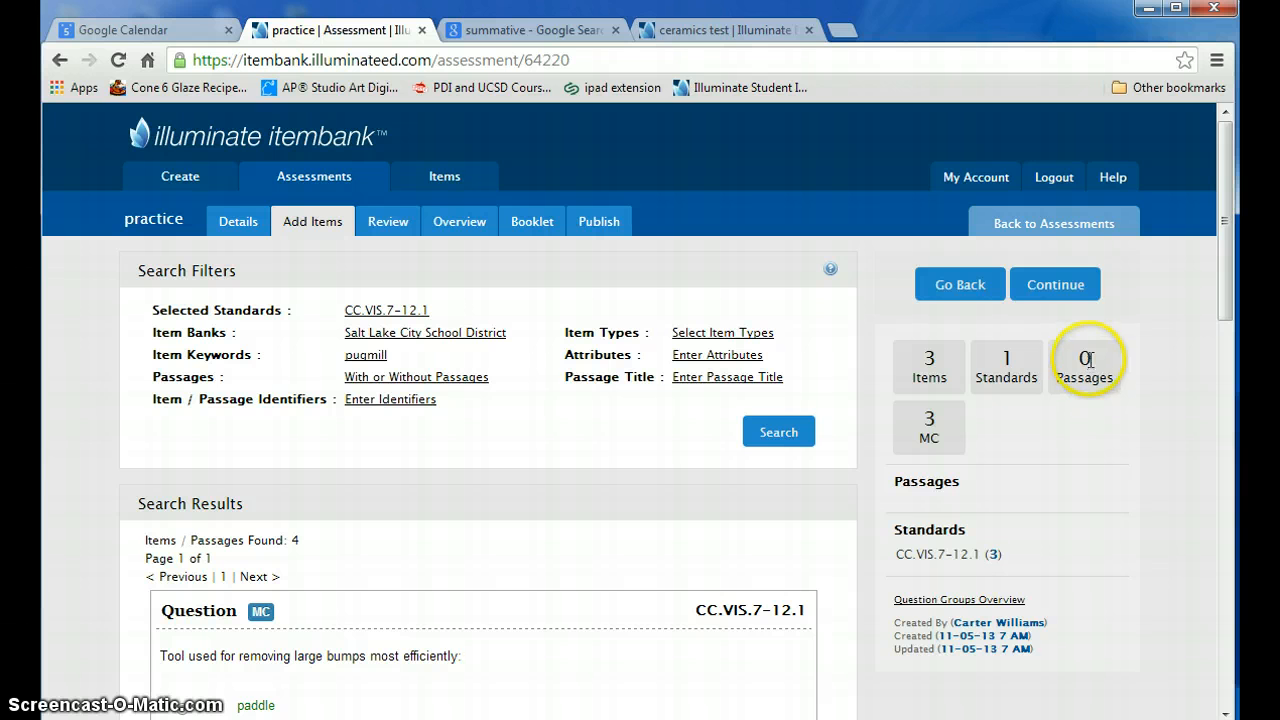
{"action": "left_click", "coordinate": [381, 228]}
{"action": "scroll", "coordinate": [508, 420], "scroll_direction": "down", "scroll_amount": 7}
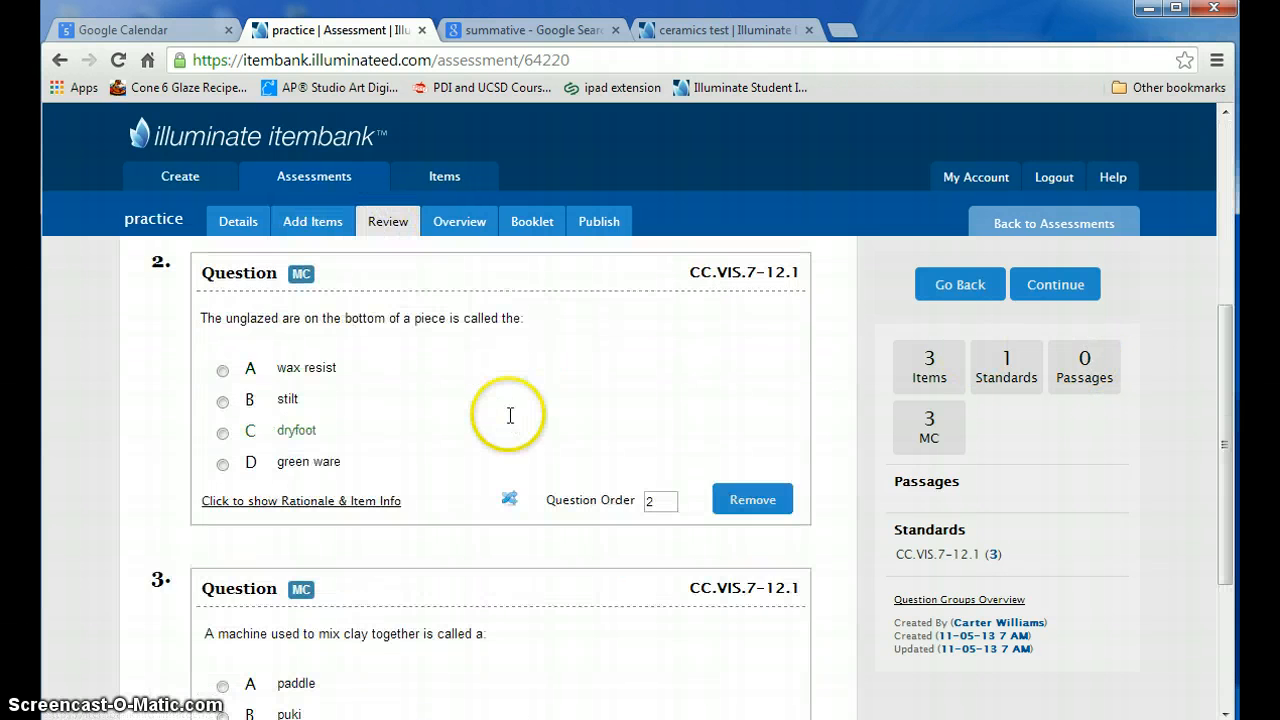
{"action": "scroll", "coordinate": [508, 422], "scroll_direction": "up", "scroll_amount": 3}
{"action": "scroll", "coordinate": [508, 422], "scroll_direction": "up", "scroll_amount": 5}
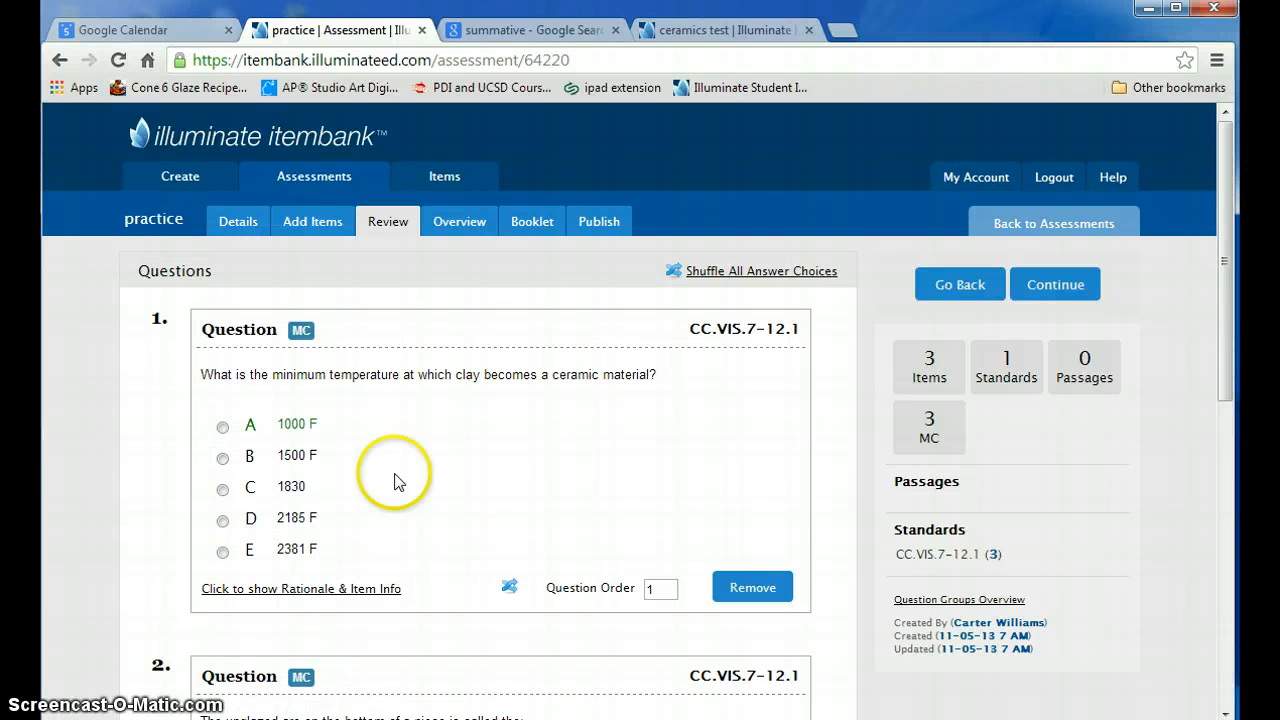
{"action": "left_click", "coordinate": [465, 228]}
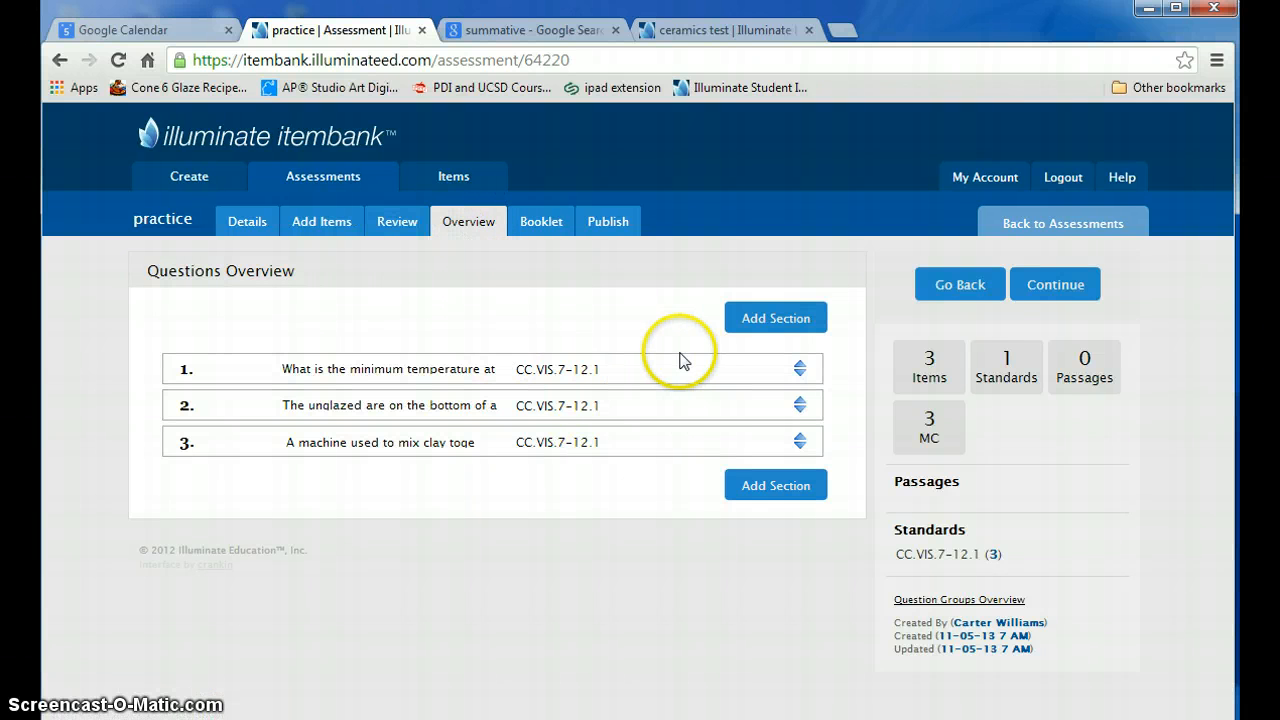
- Review the three questions of the practice assessment and check the question order number of each
{"action": "left_click", "coordinate": [399, 229]}
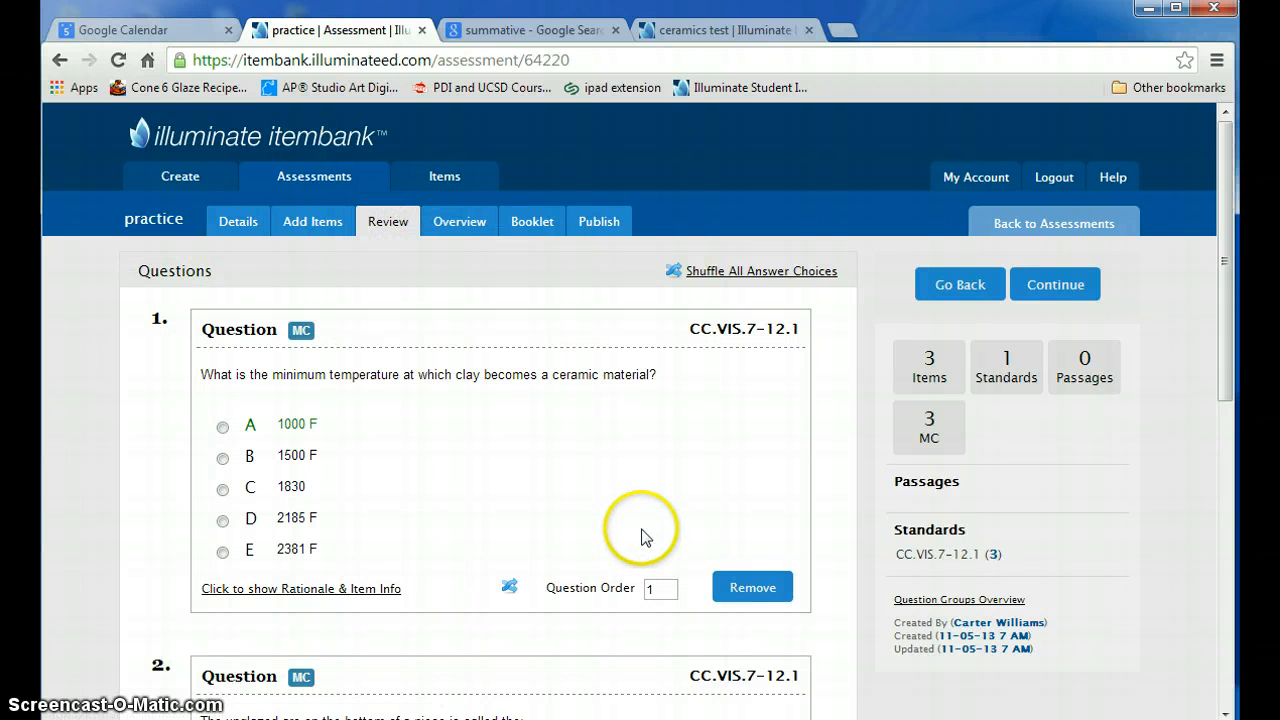
{"action": "scroll", "coordinate": [641, 537], "scroll_direction": "down", "scroll_amount": 3}
{"action": "scroll", "coordinate": [642, 537], "scroll_direction": "down", "scroll_amount": 3}
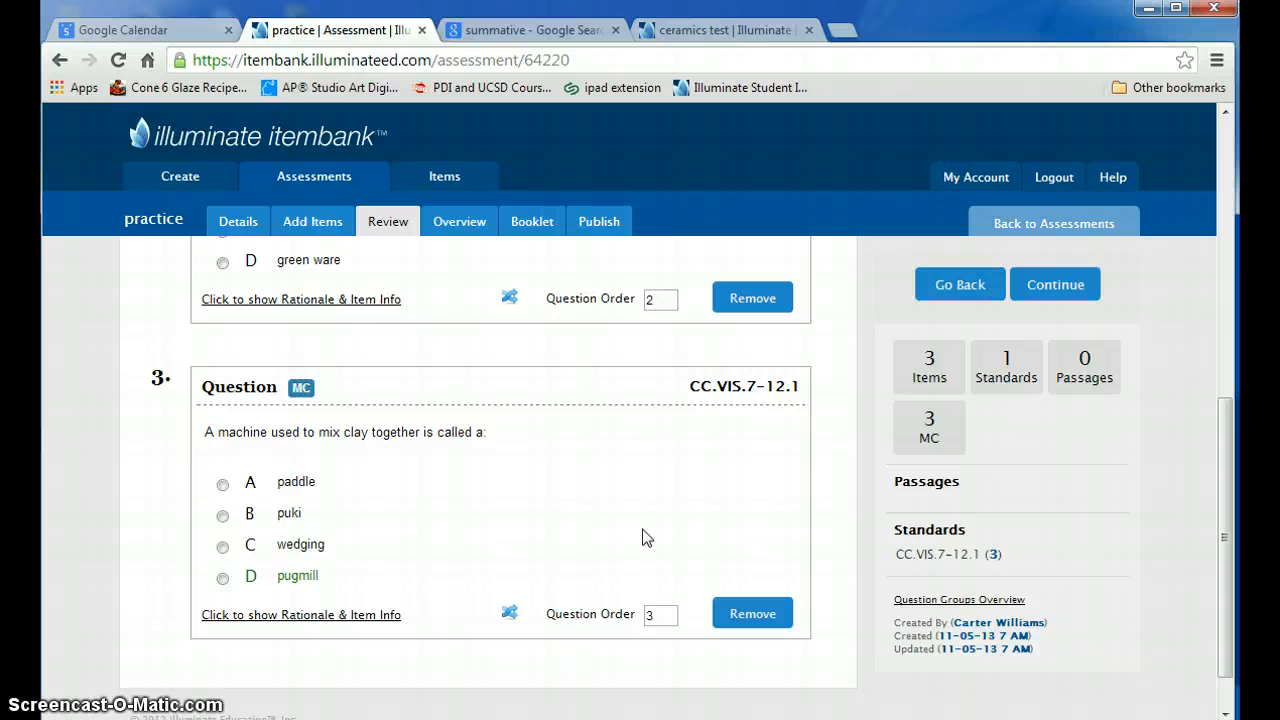
{"action": "scroll", "coordinate": [642, 537], "scroll_direction": "up", "scroll_amount": 5}
{"action": "left_click", "coordinate": [650, 490]}
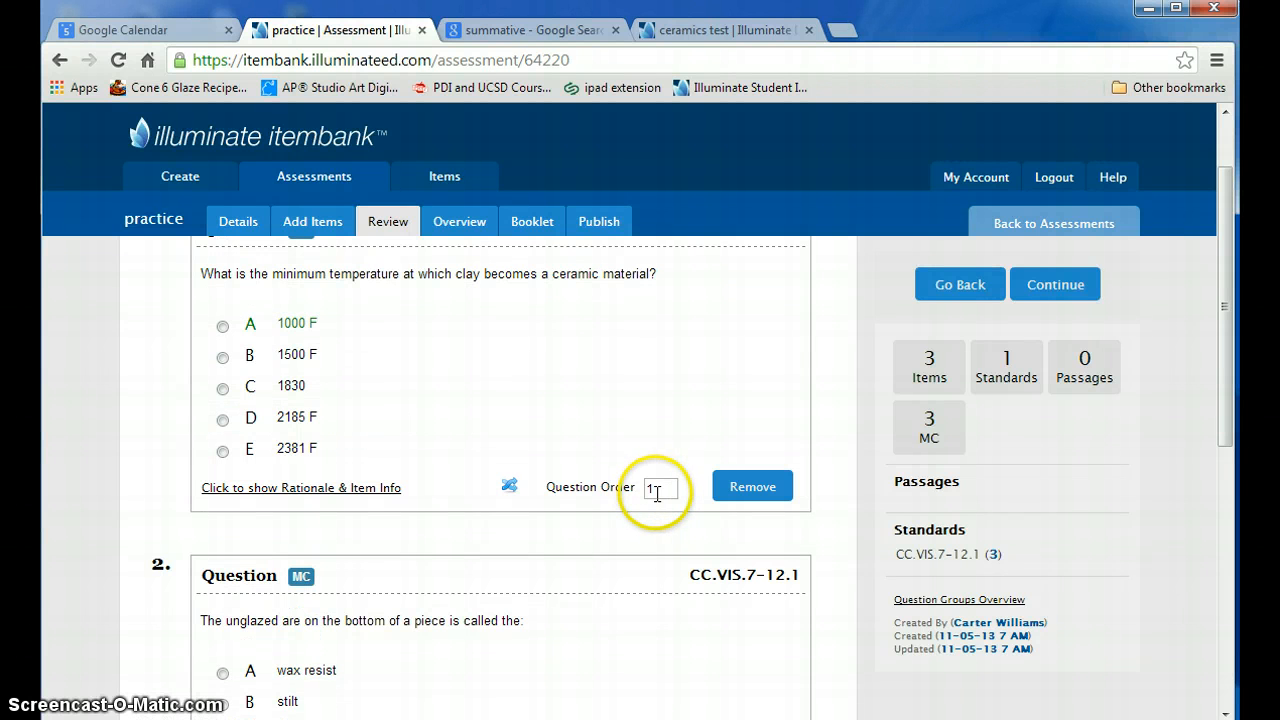
{"action": "scroll", "coordinate": [660, 495], "scroll_direction": "down", "scroll_amount": 3}
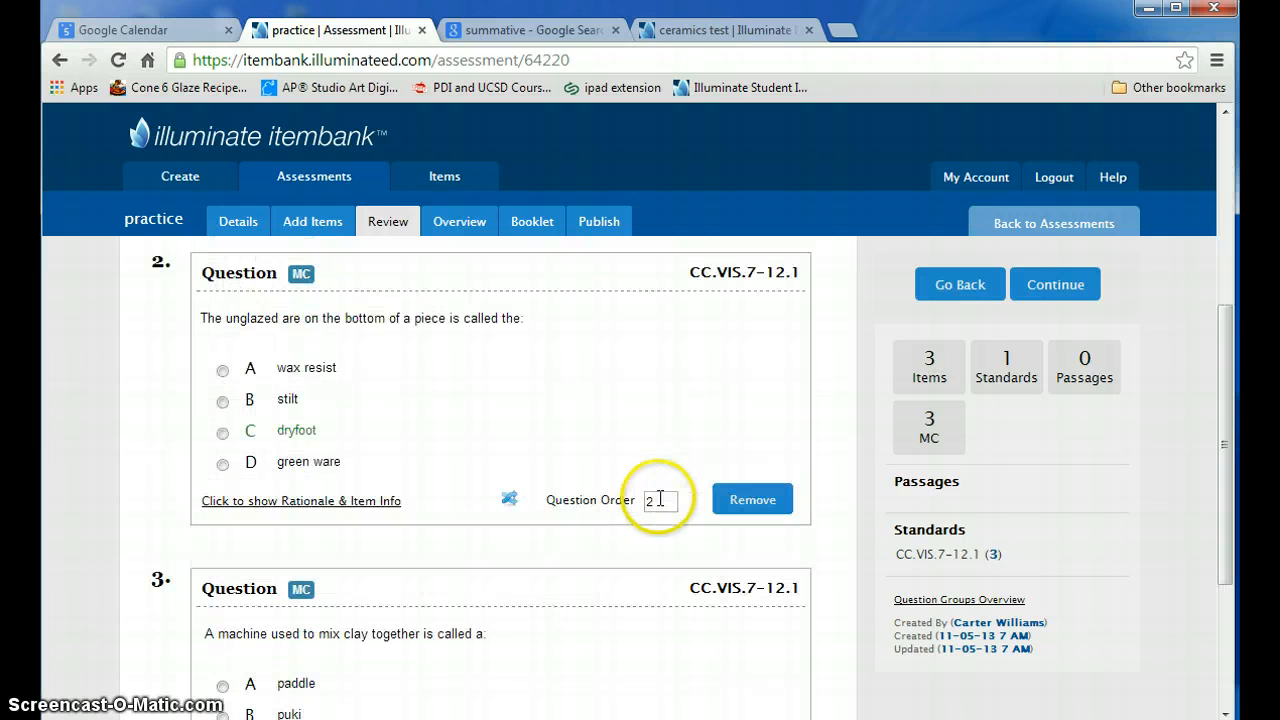
{"action": "scroll", "coordinate": [652, 465], "scroll_direction": "down", "scroll_amount": 3}
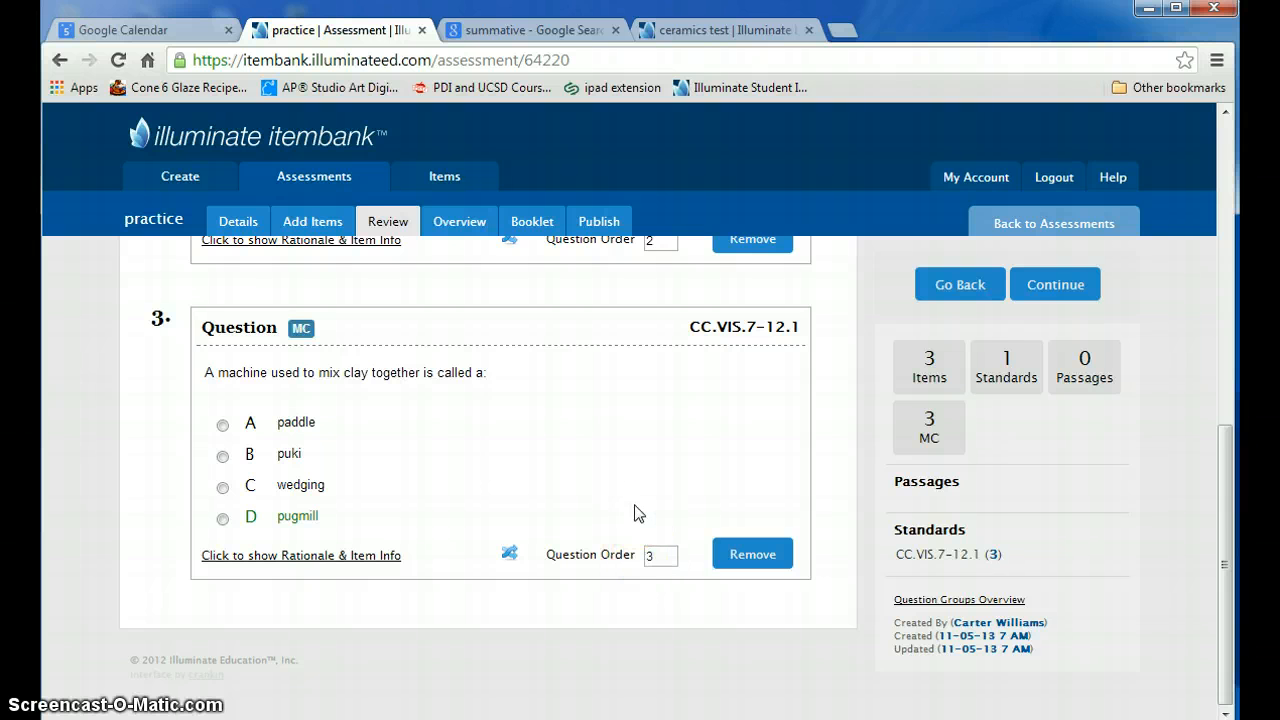
{"action": "scroll", "coordinate": [636, 512], "scroll_direction": "up", "scroll_amount": 6}
{"action": "left_click", "coordinate": [671, 490]}
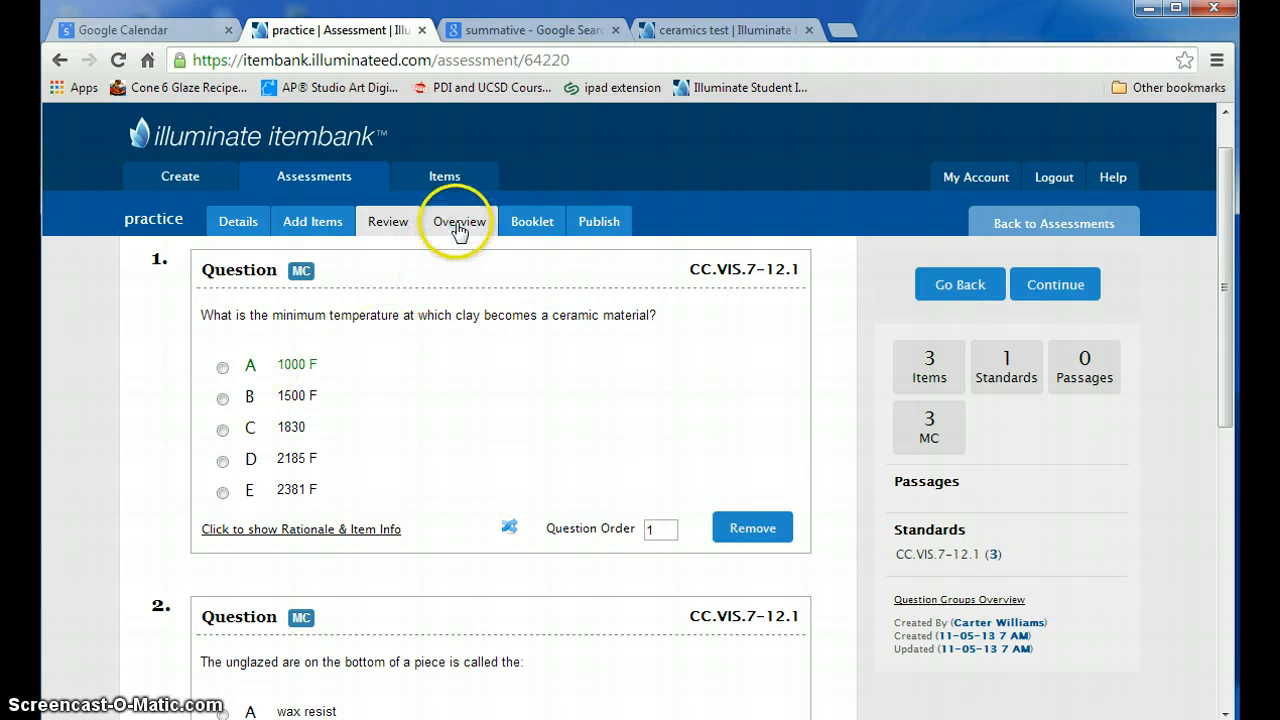
- Examine the booklet print options and the available PDF templates for the practice assessment
{"action": "left_click", "coordinate": [538, 228]}
{"action": "scroll", "coordinate": [528, 523], "scroll_direction": "down", "scroll_amount": 5}
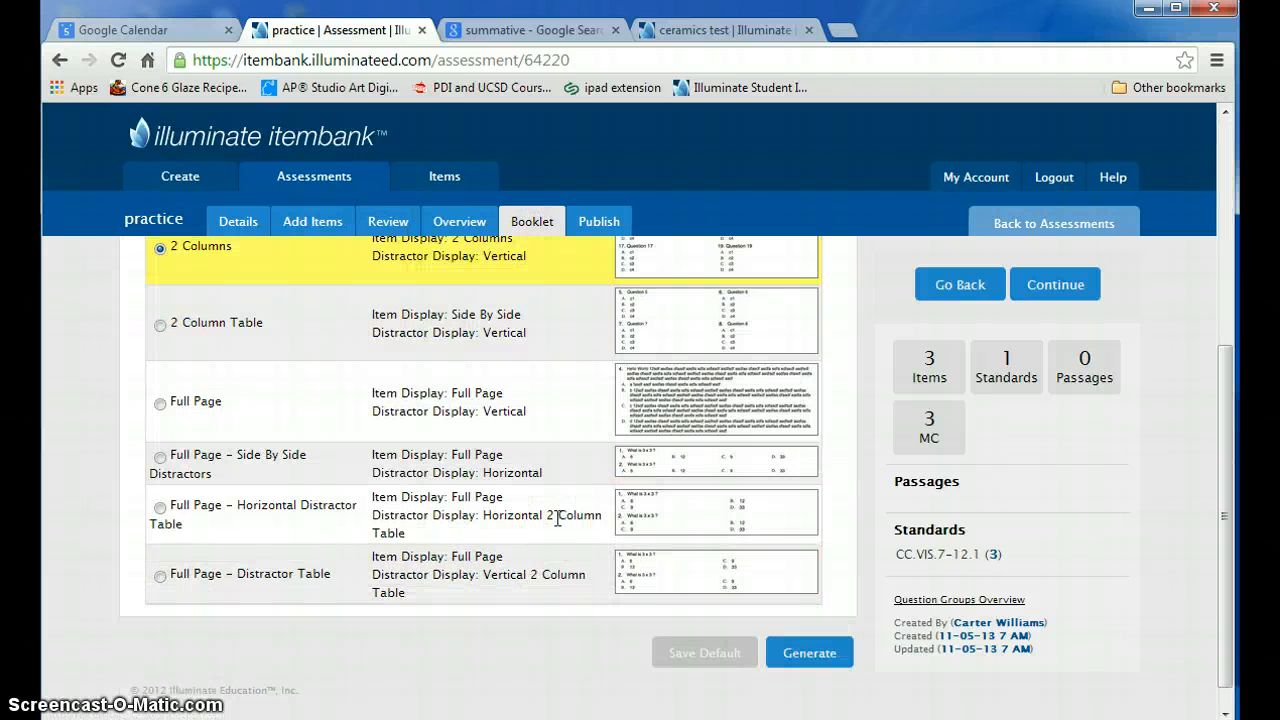
{"action": "scroll", "coordinate": [557, 518], "scroll_direction": "up", "scroll_amount": 3}
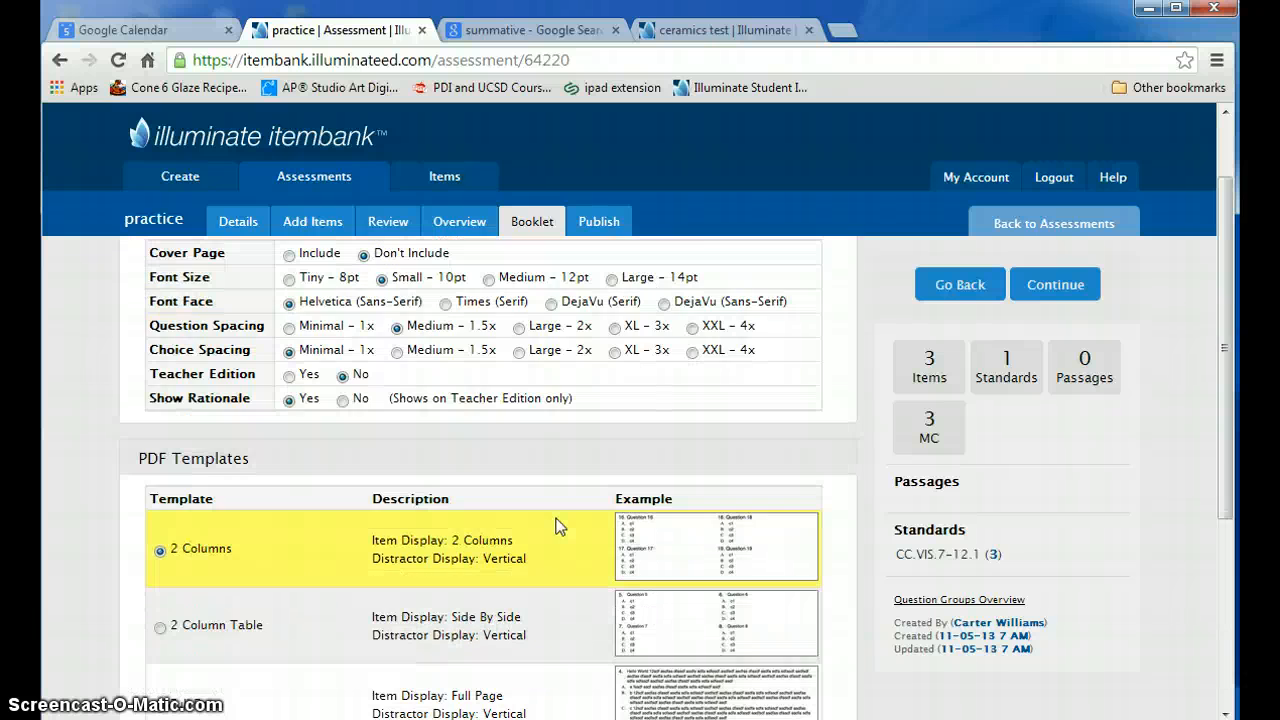
{"action": "scroll", "coordinate": [557, 523], "scroll_direction": "down", "scroll_amount": 3}
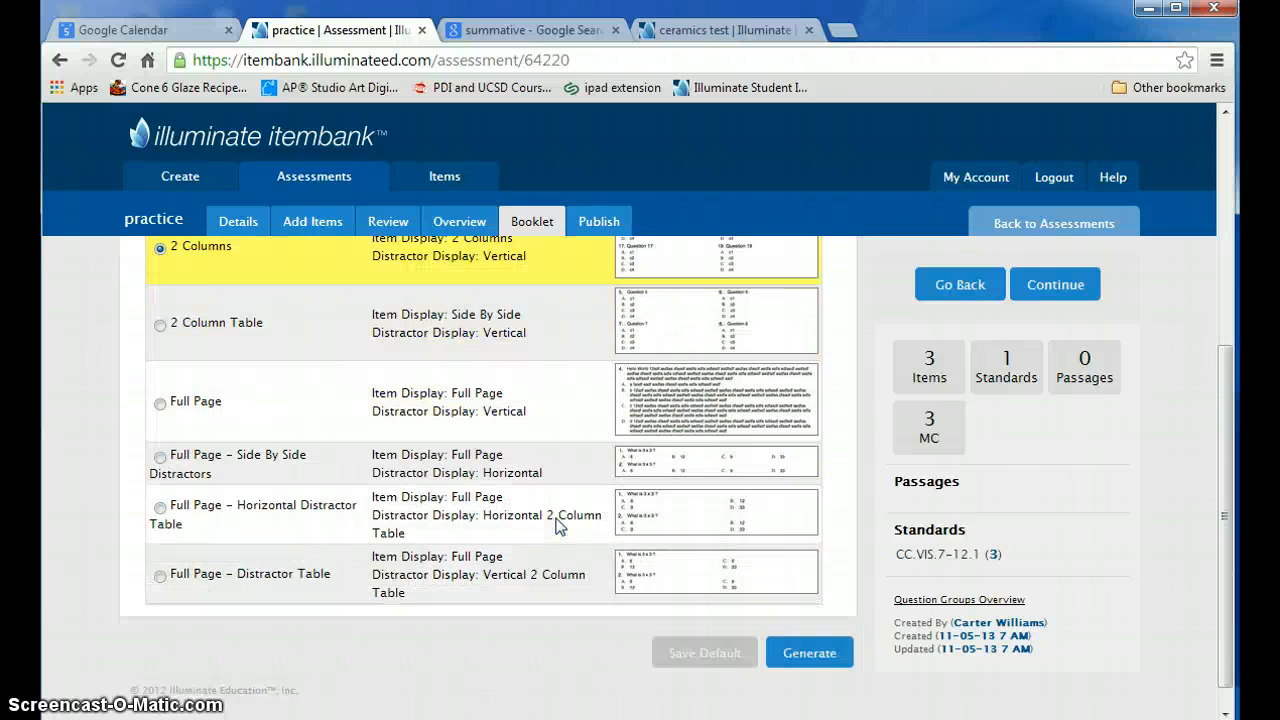
{"action": "scroll", "coordinate": [557, 521], "scroll_direction": "up", "scroll_amount": 1}
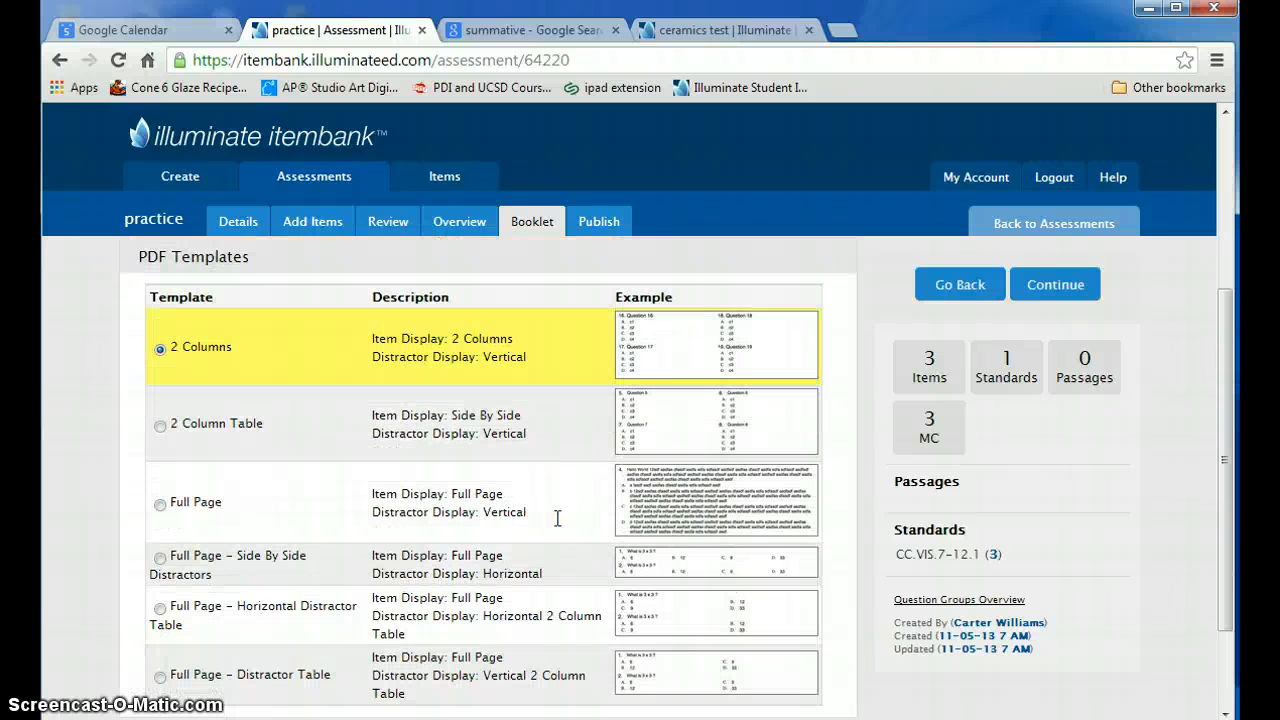
{"action": "scroll", "coordinate": [557, 518], "scroll_direction": "down", "scroll_amount": 1}
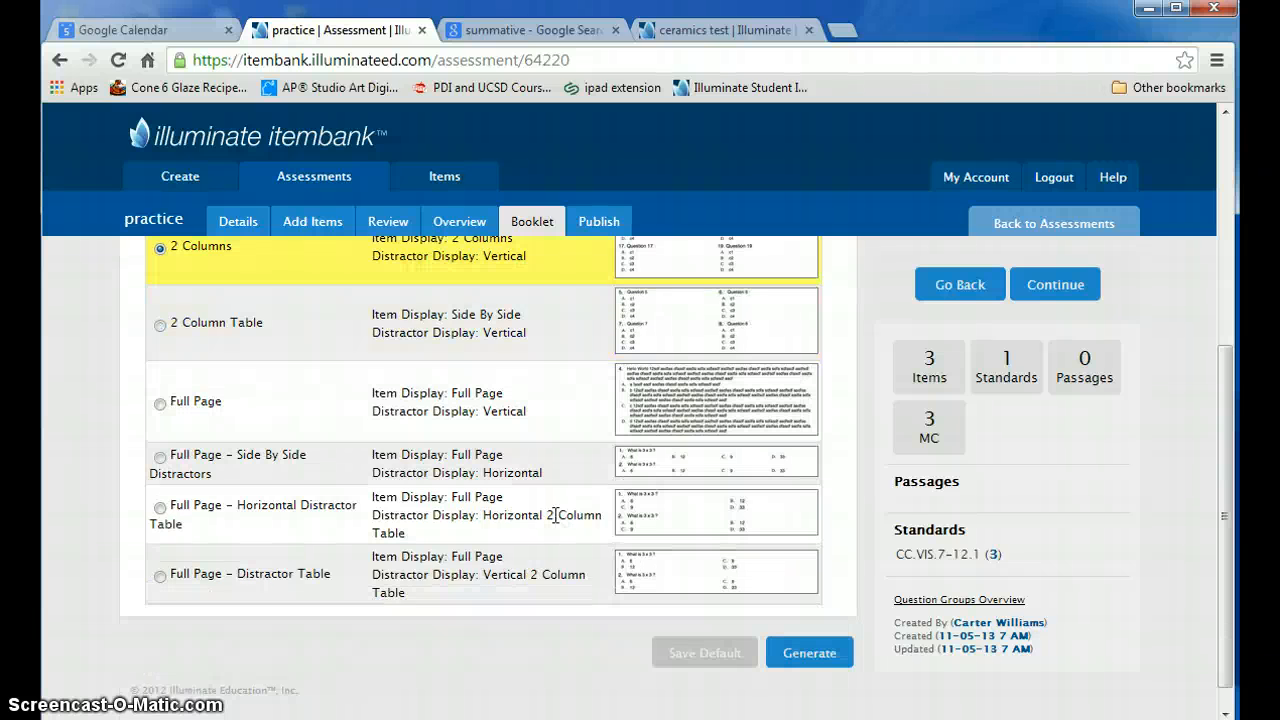
{"action": "left_click", "coordinate": [815, 654]}
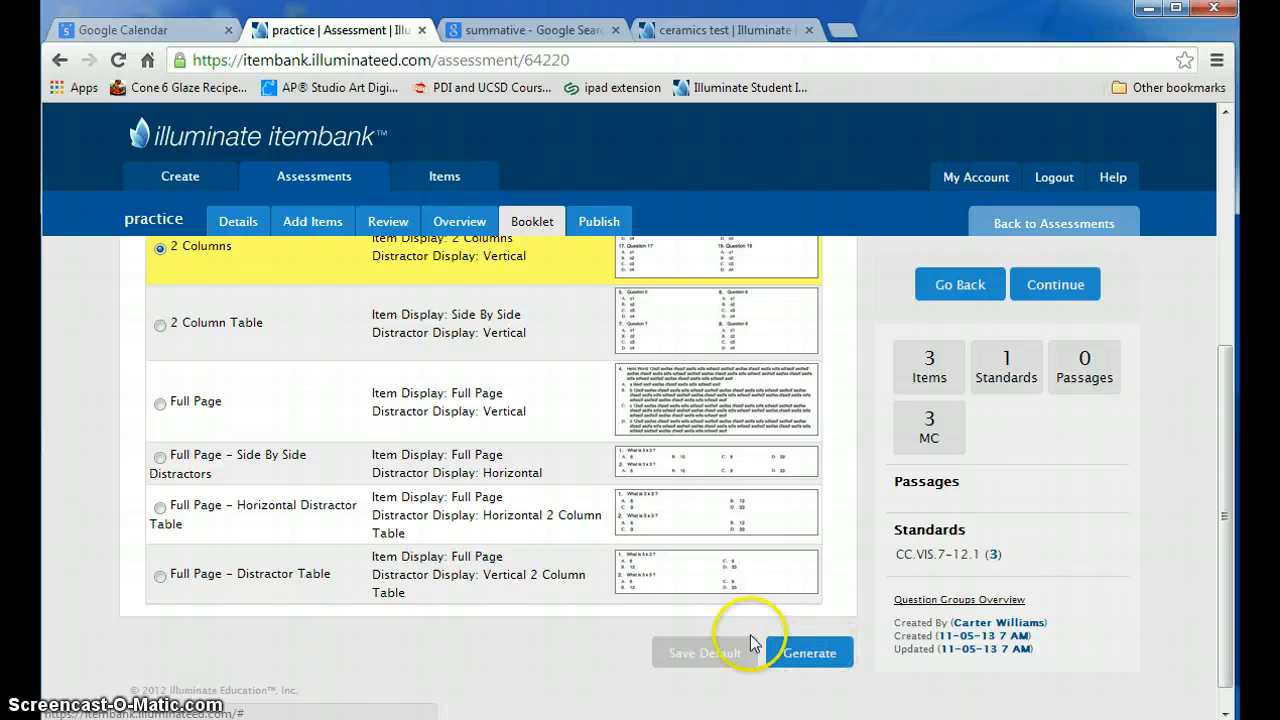
{"action": "scroll", "coordinate": [521, 487], "scroll_direction": "up", "scroll_amount": 4}
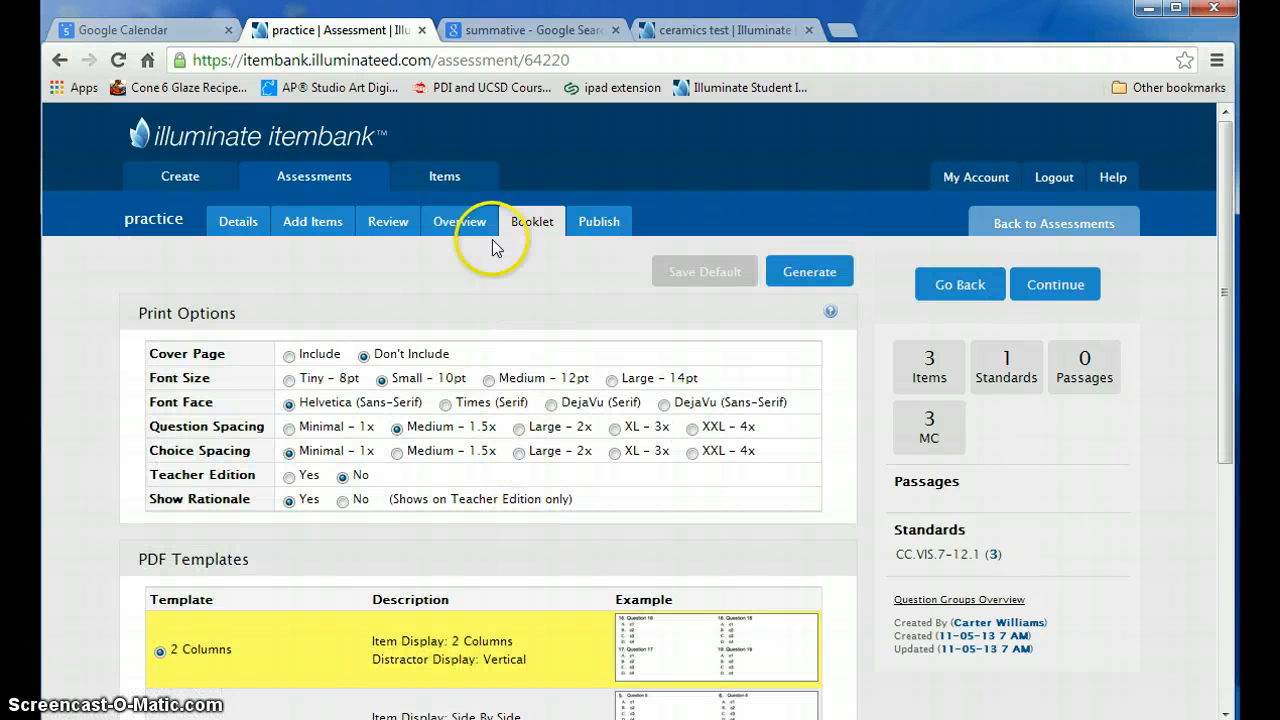
- Publish the practice assessment and check its assessment details, linked standard and materials
{"action": "left_click", "coordinate": [602, 237]}
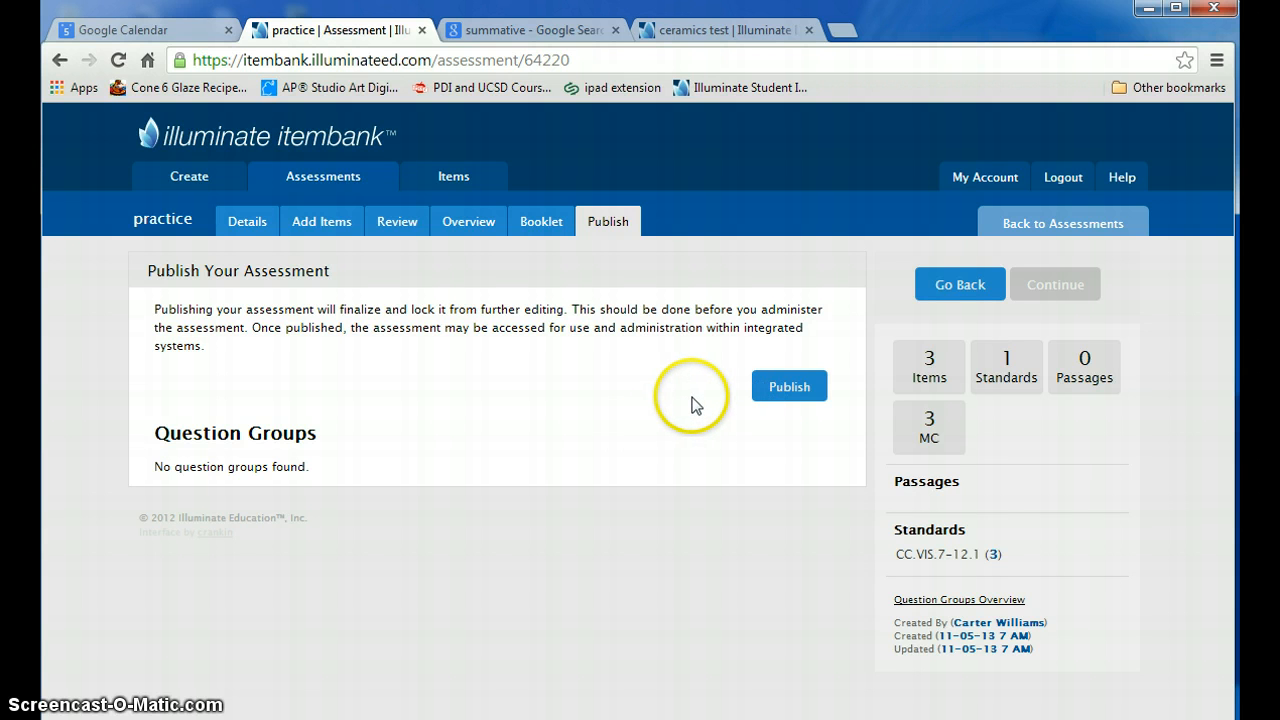
{"action": "left_click", "coordinate": [787, 389]}
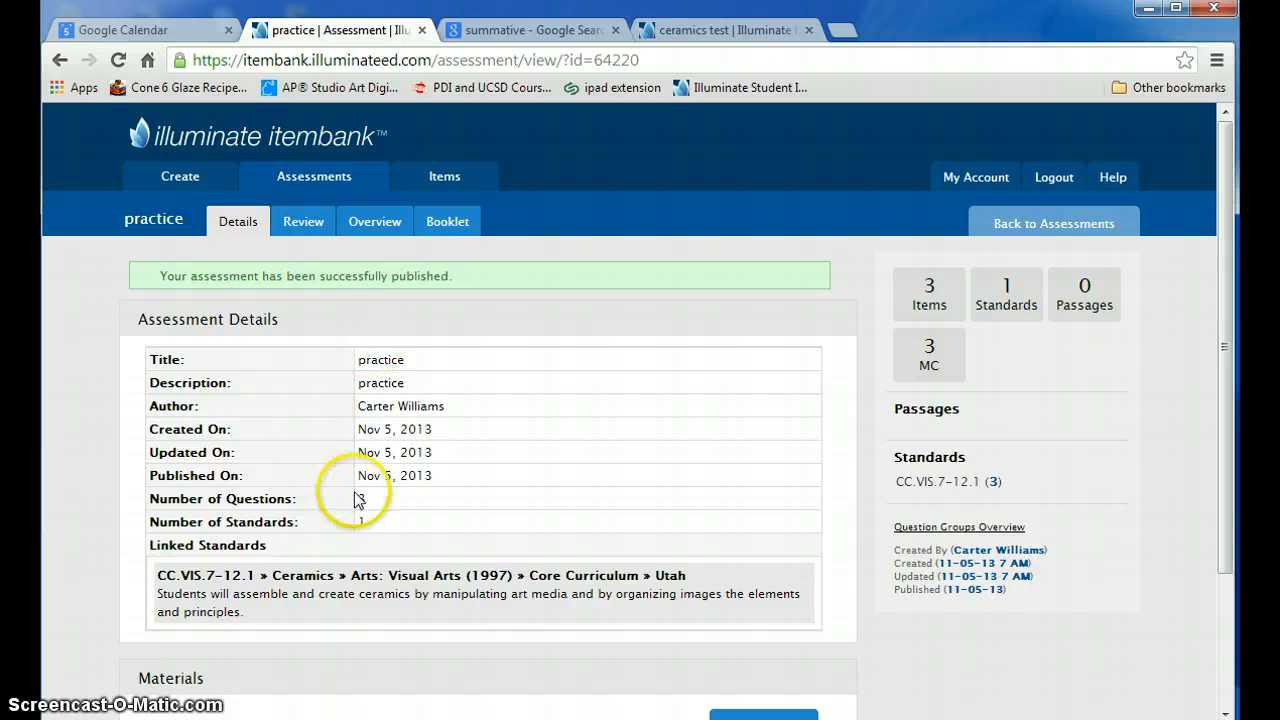
{"action": "scroll", "coordinate": [358, 499], "scroll_direction": "down", "scroll_amount": 3}
{"action": "scroll", "coordinate": [360, 495], "scroll_direction": "up", "scroll_amount": 3}
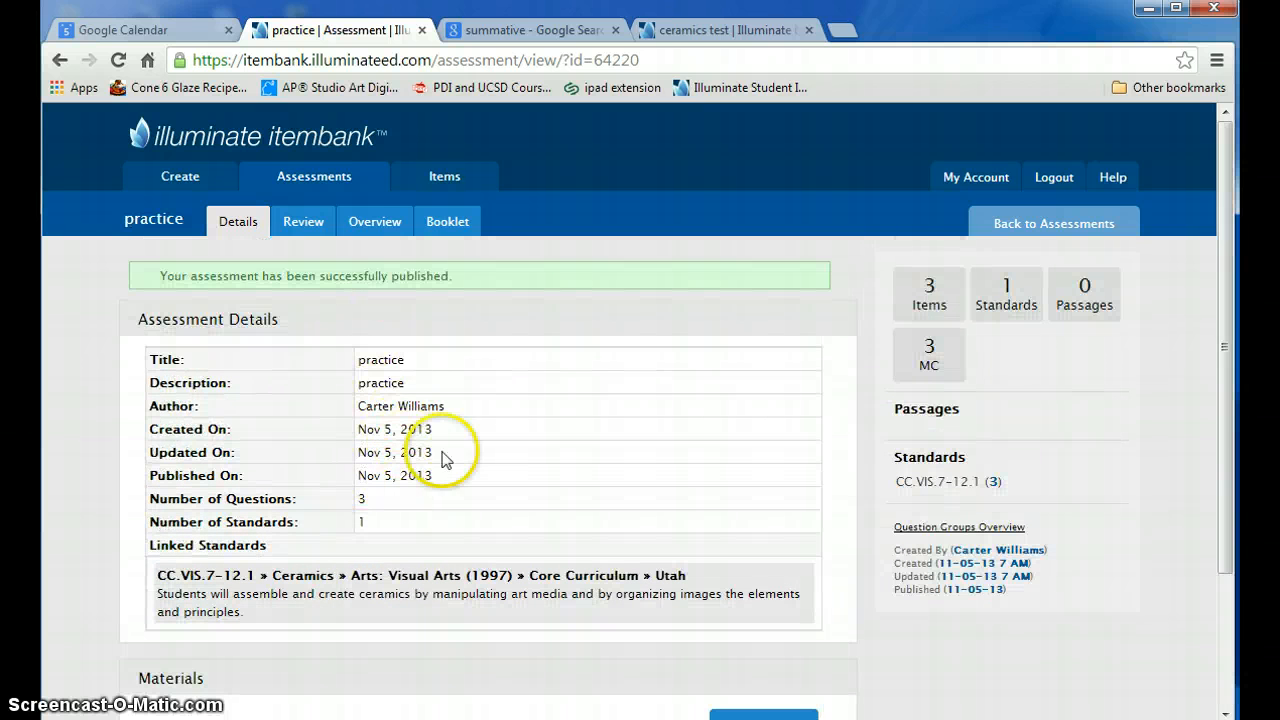
{"action": "scroll", "coordinate": [460, 458], "scroll_direction": "down", "scroll_amount": 3}
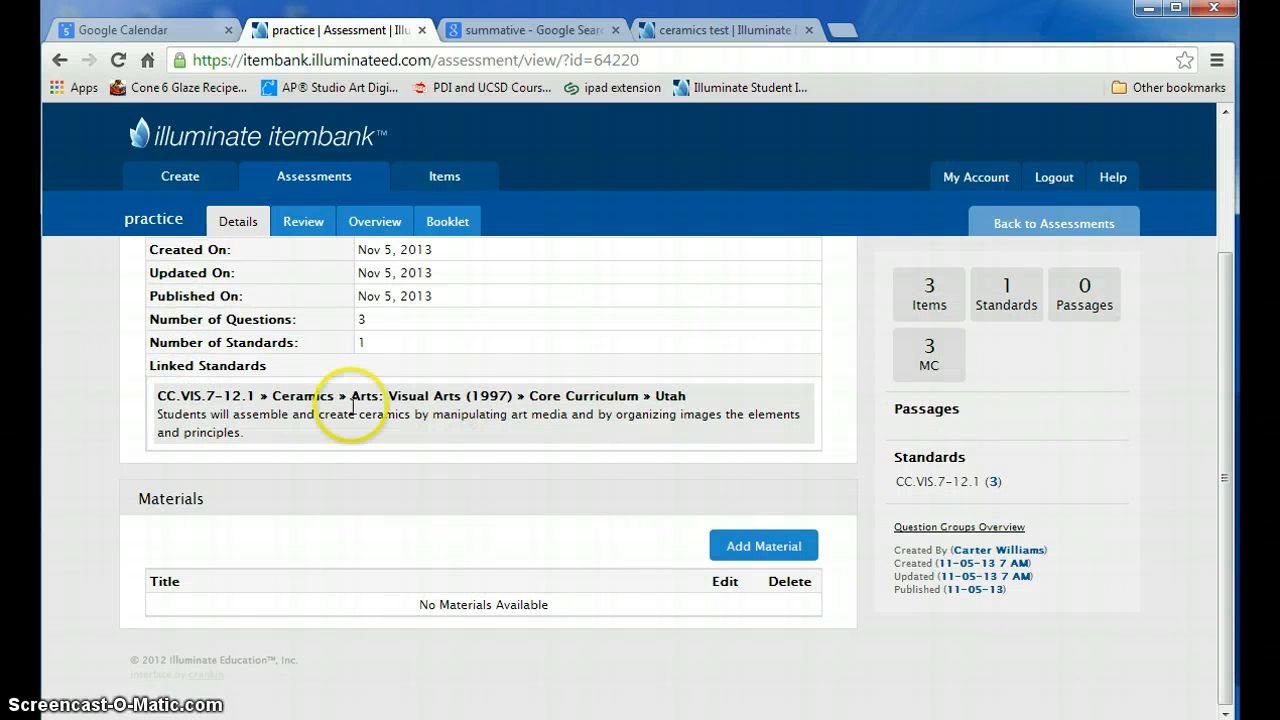
{"action": "scroll", "coordinate": [550, 408], "scroll_direction": "up", "scroll_amount": 3}
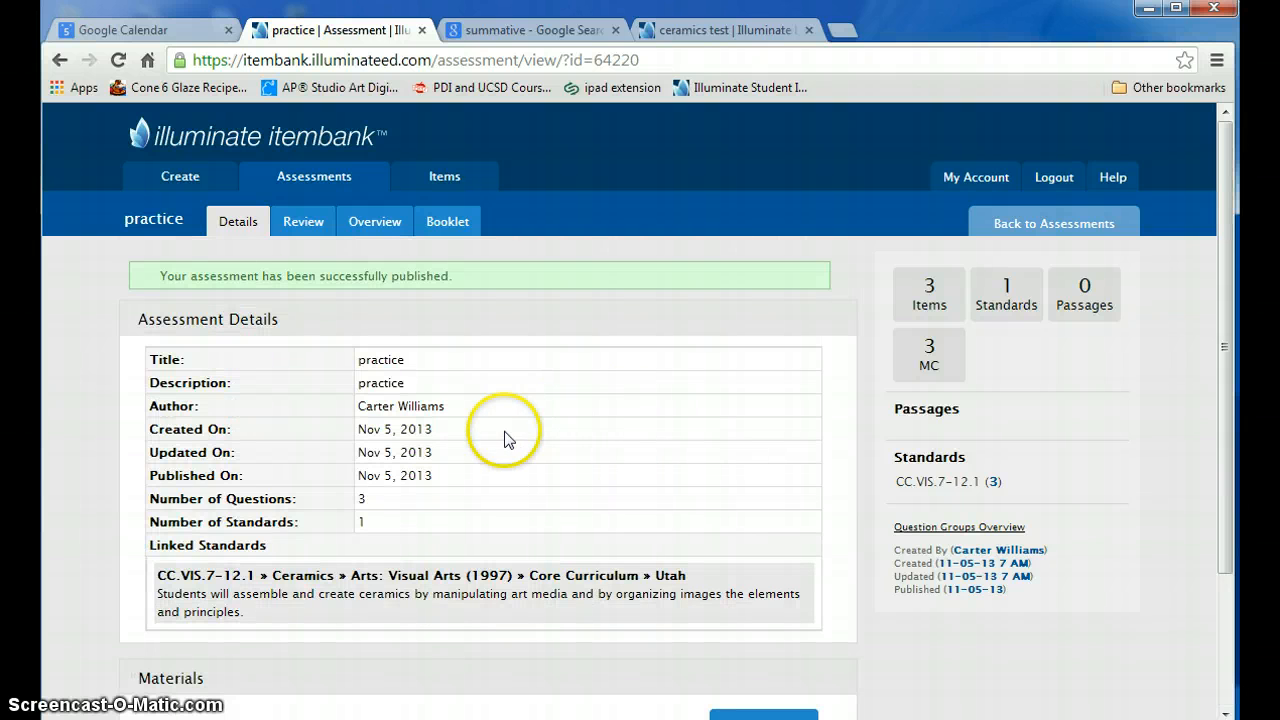
- Return to the assessments list and look at the duplicate and delete options for the practice assessment
{"action": "left_click", "coordinate": [292, 189]}
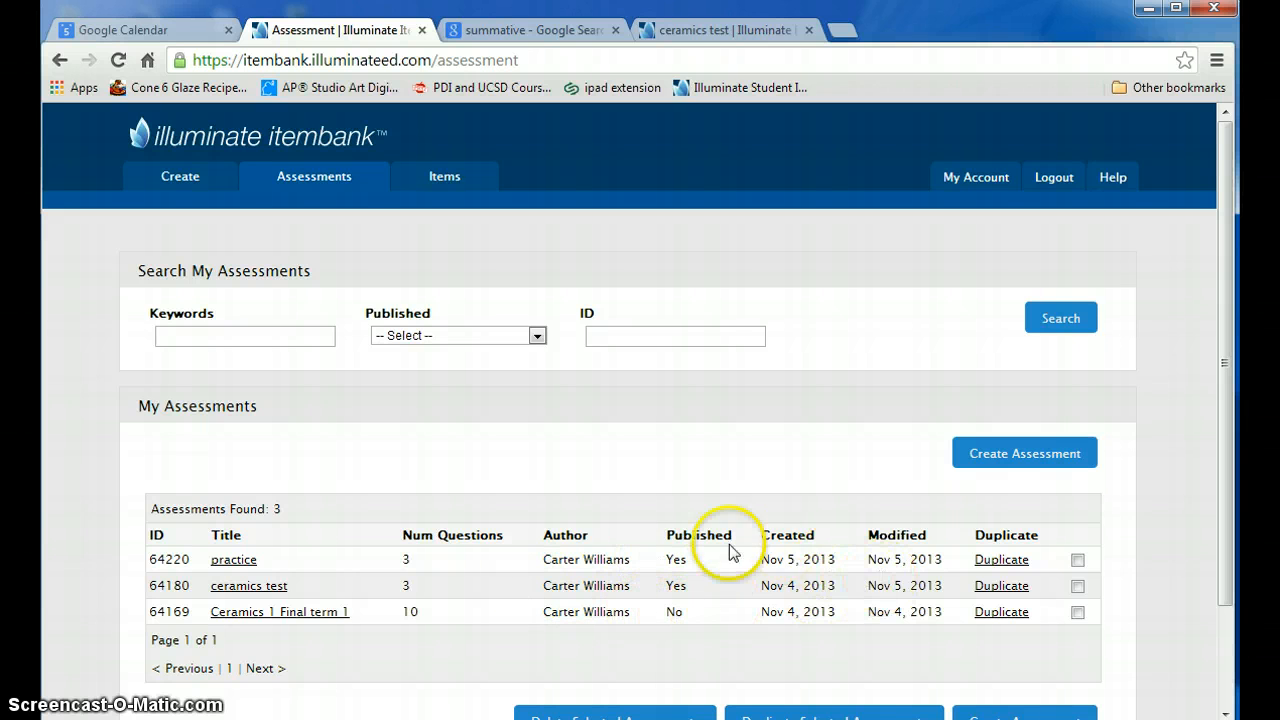
{"action": "left_click", "coordinate": [999, 566]}
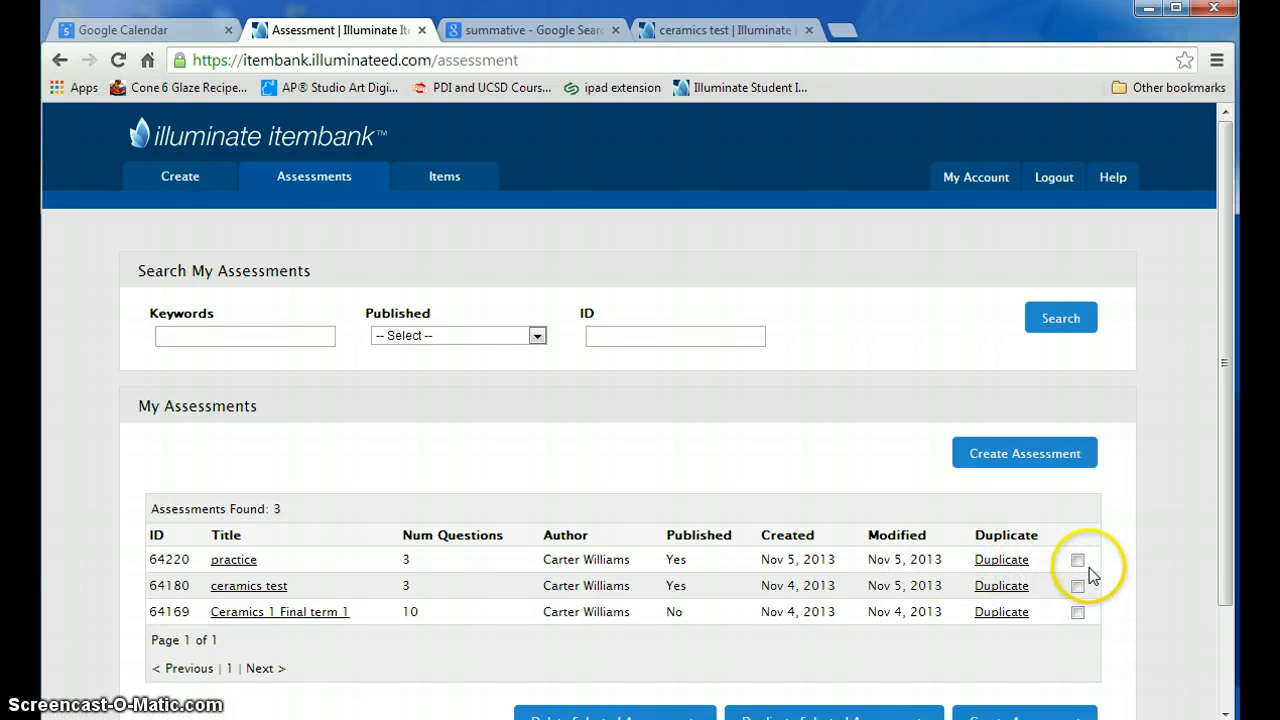
{"action": "scroll", "coordinate": [1060, 560], "scroll_direction": "down", "scroll_amount": 1}
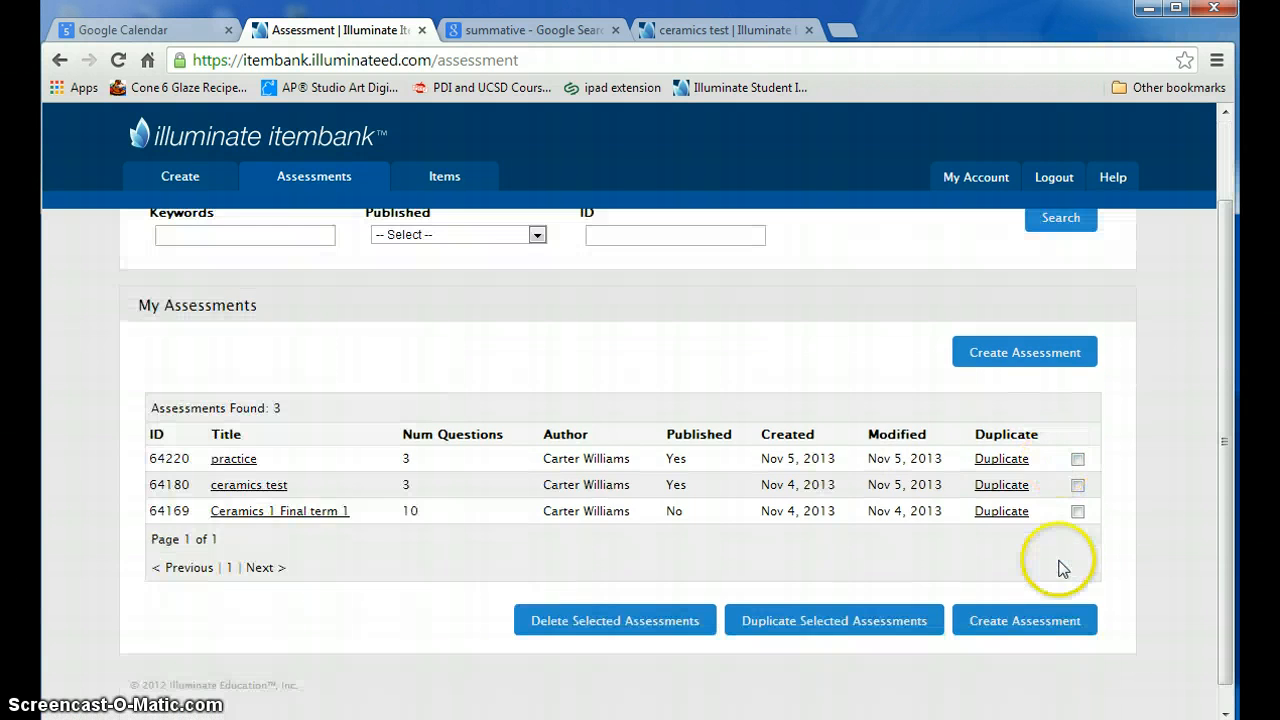
{"action": "left_click", "coordinate": [1077, 460]}
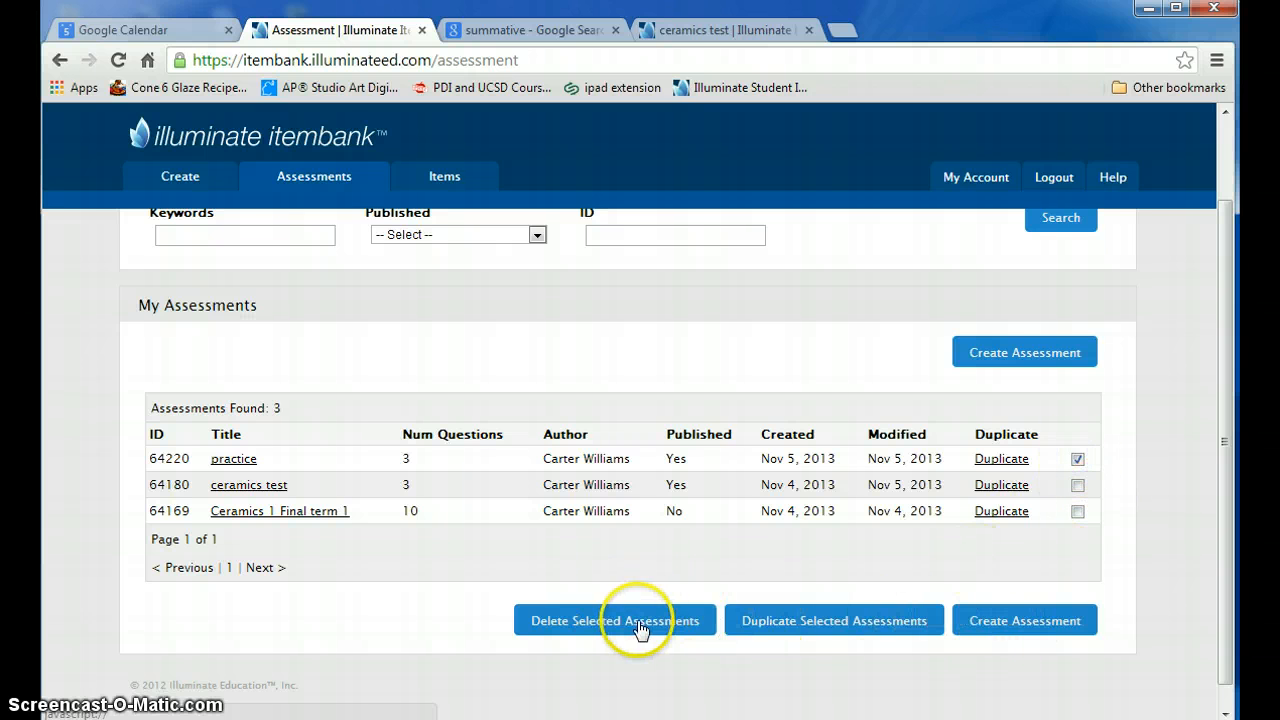
{"action": "left_click", "coordinate": [1077, 460]}
{"action": "scroll", "coordinate": [795, 405], "scroll_direction": "up", "scroll_amount": 1}
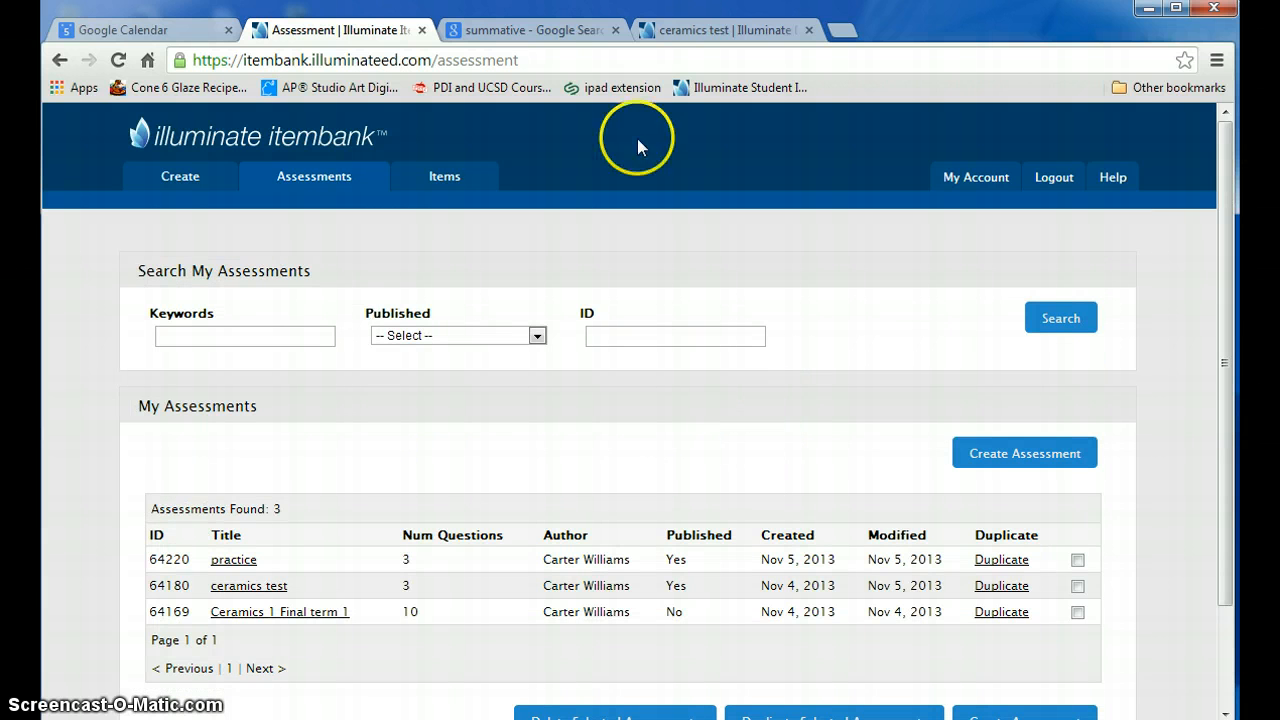
- Switch to Illuminate Education, list the assessments and open the overview of the published practice assessment
{"action": "left_click", "coordinate": [722, 36]}
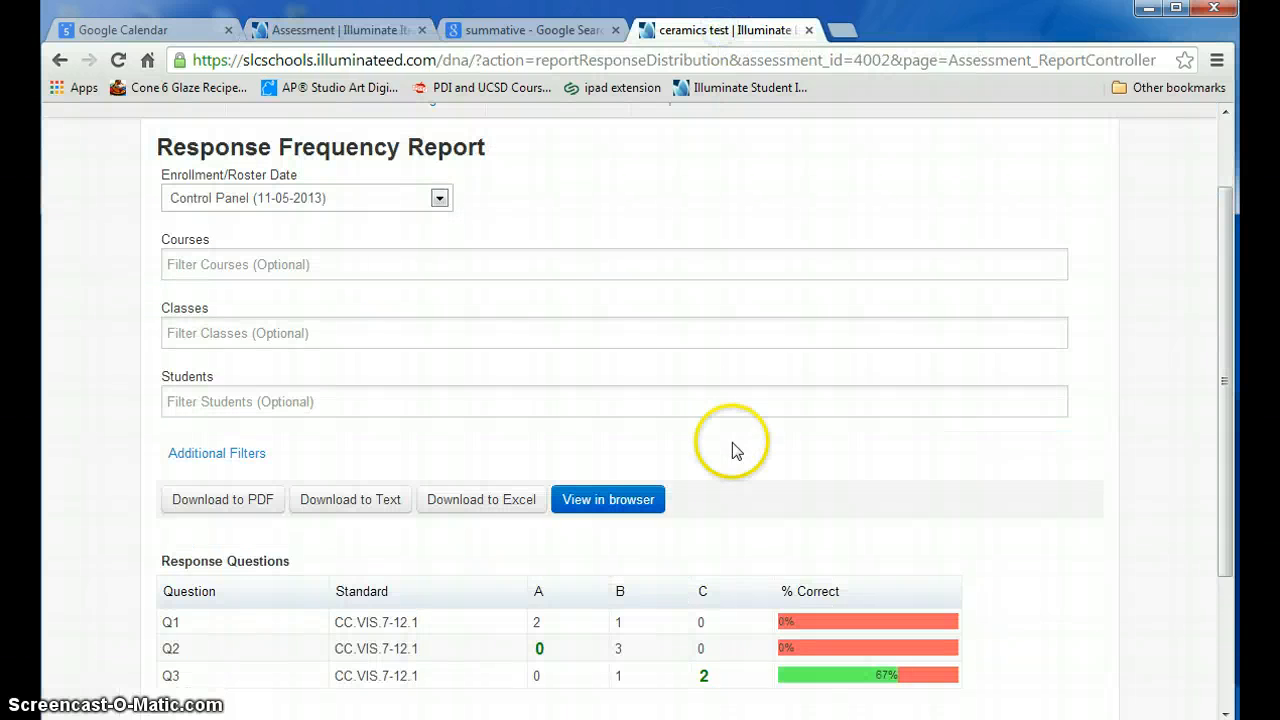
{"action": "scroll", "coordinate": [678, 372], "scroll_direction": "up", "scroll_amount": 1}
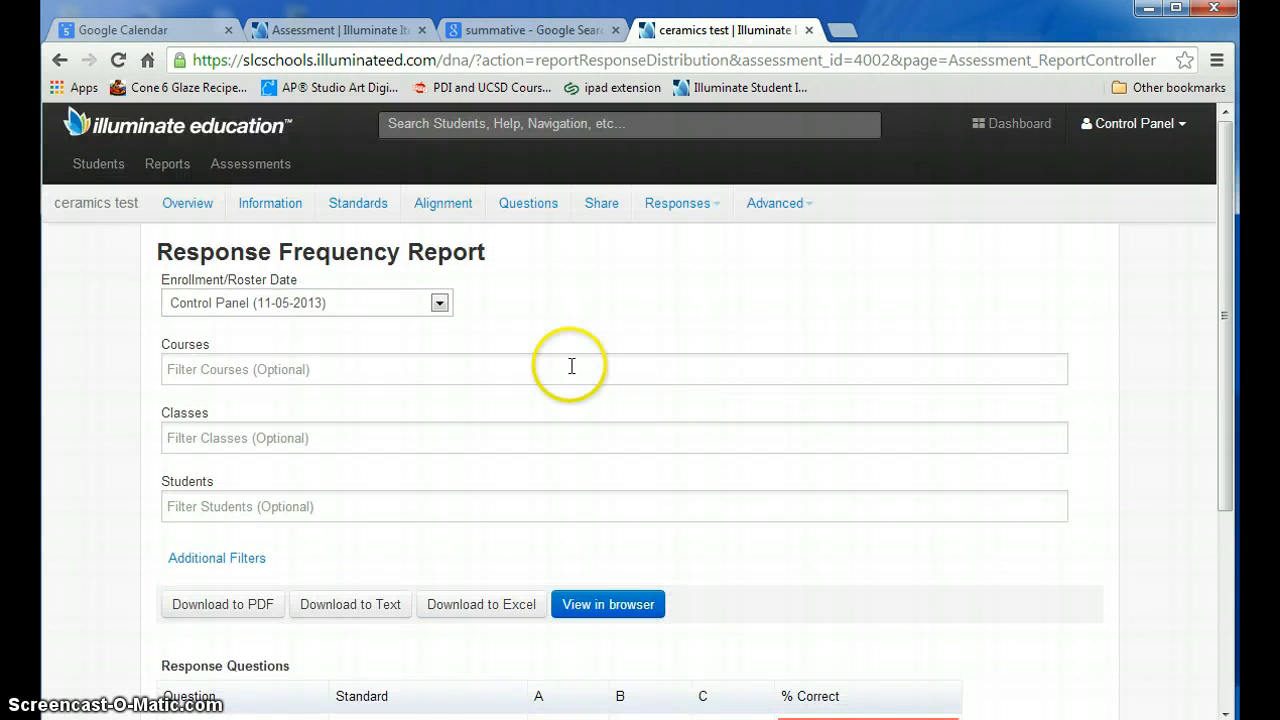
{"action": "left_click", "coordinate": [246, 168]}
{"action": "left_click", "coordinate": [284, 251]}
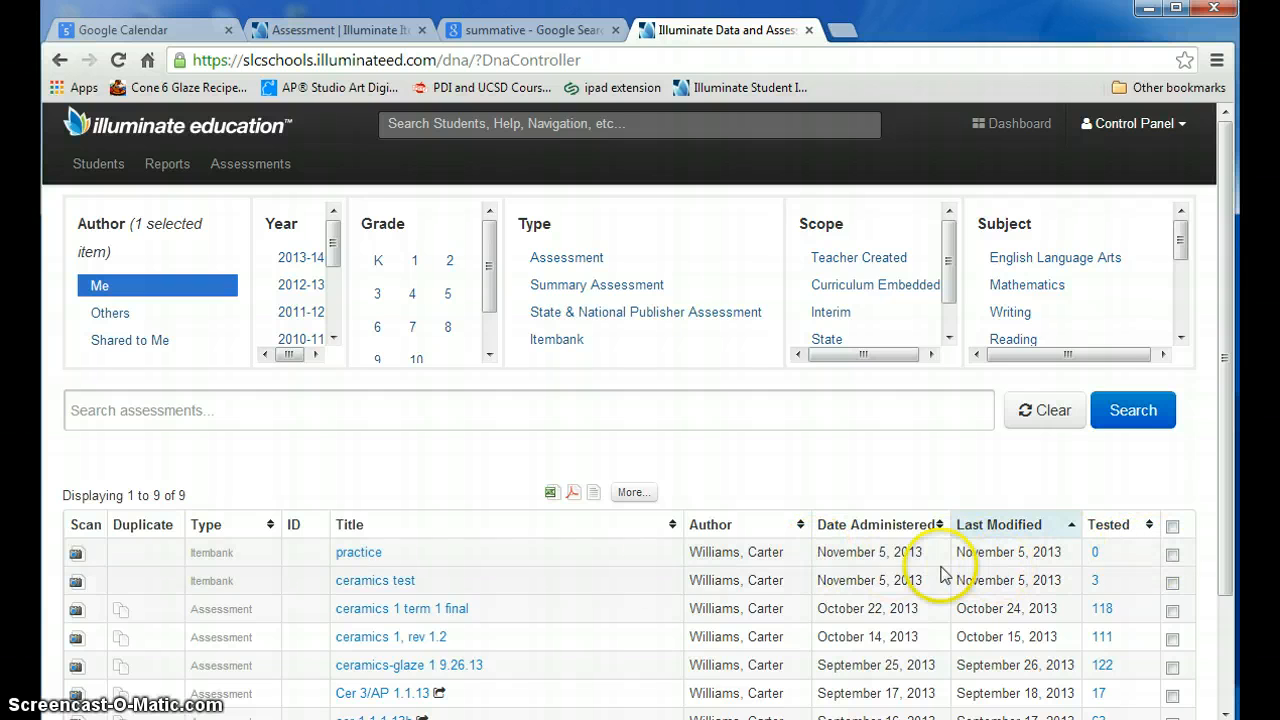
{"action": "left_click", "coordinate": [351, 561]}
{"action": "left_click", "coordinate": [362, 558]}
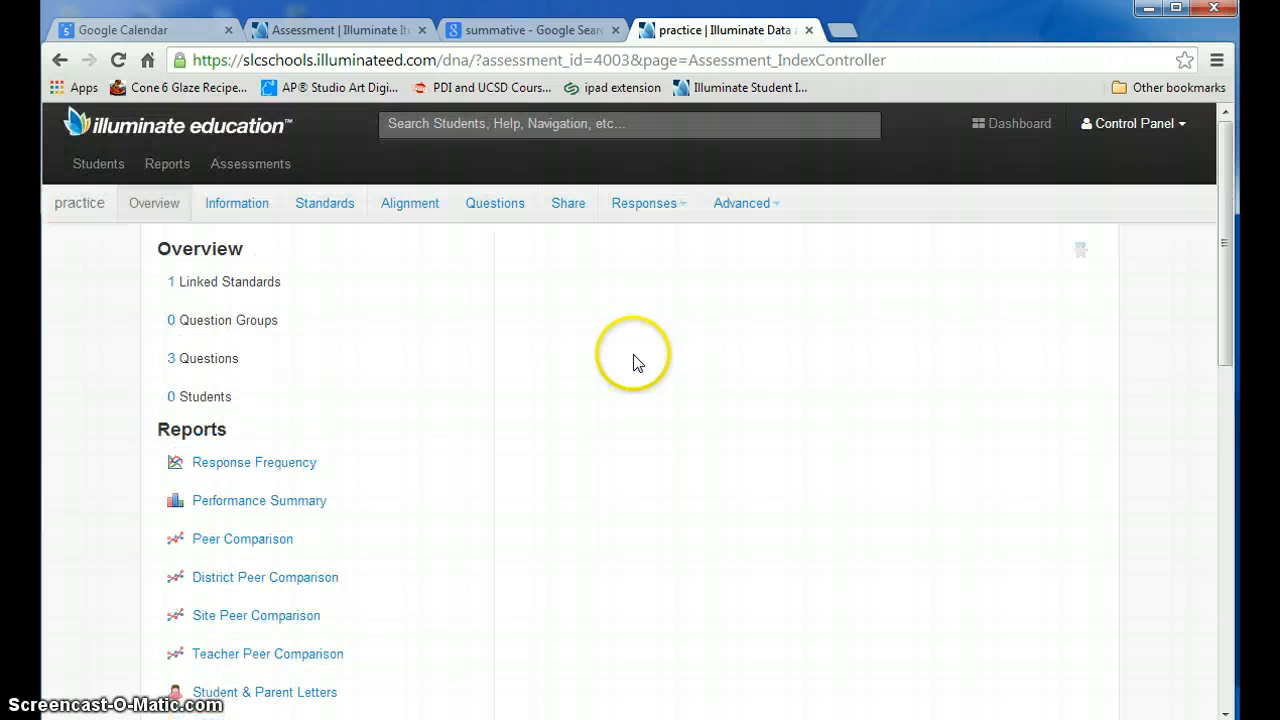
- Go back to the item bank, open its help manual and look through the Itembank topics
{"action": "left_click", "coordinate": [383, 38]}
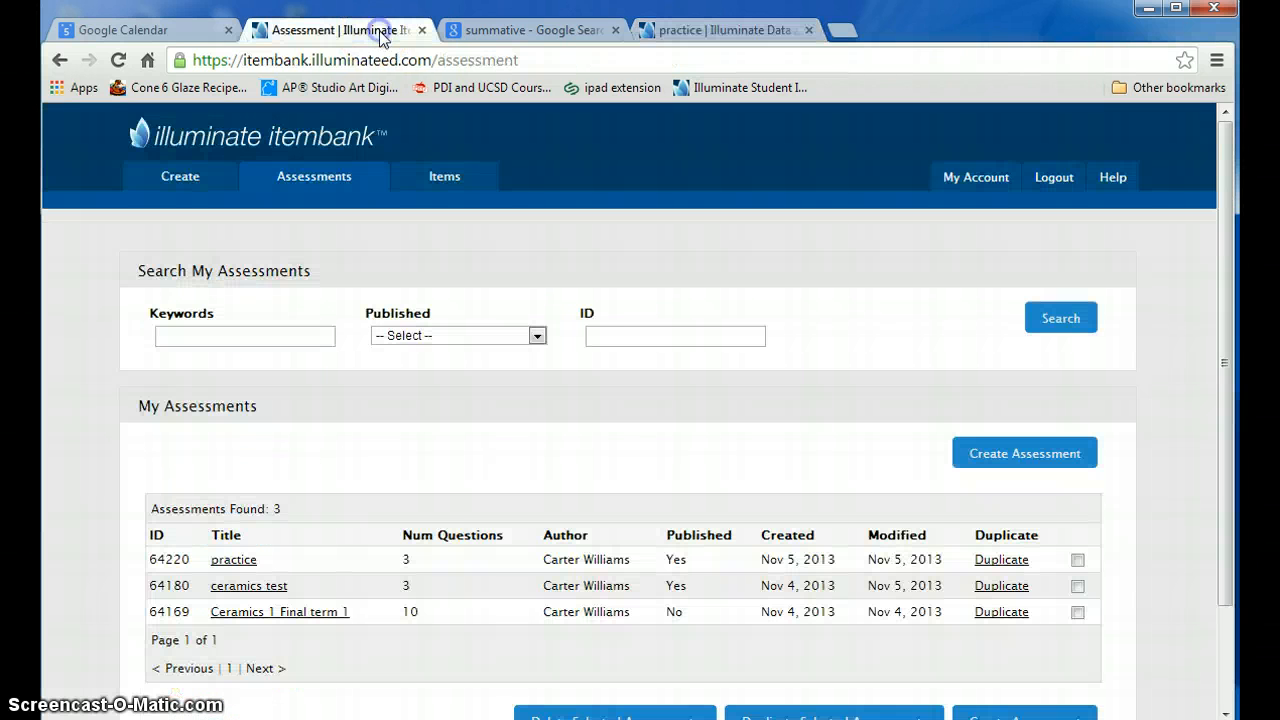
{"action": "left_click", "coordinate": [1110, 177]}
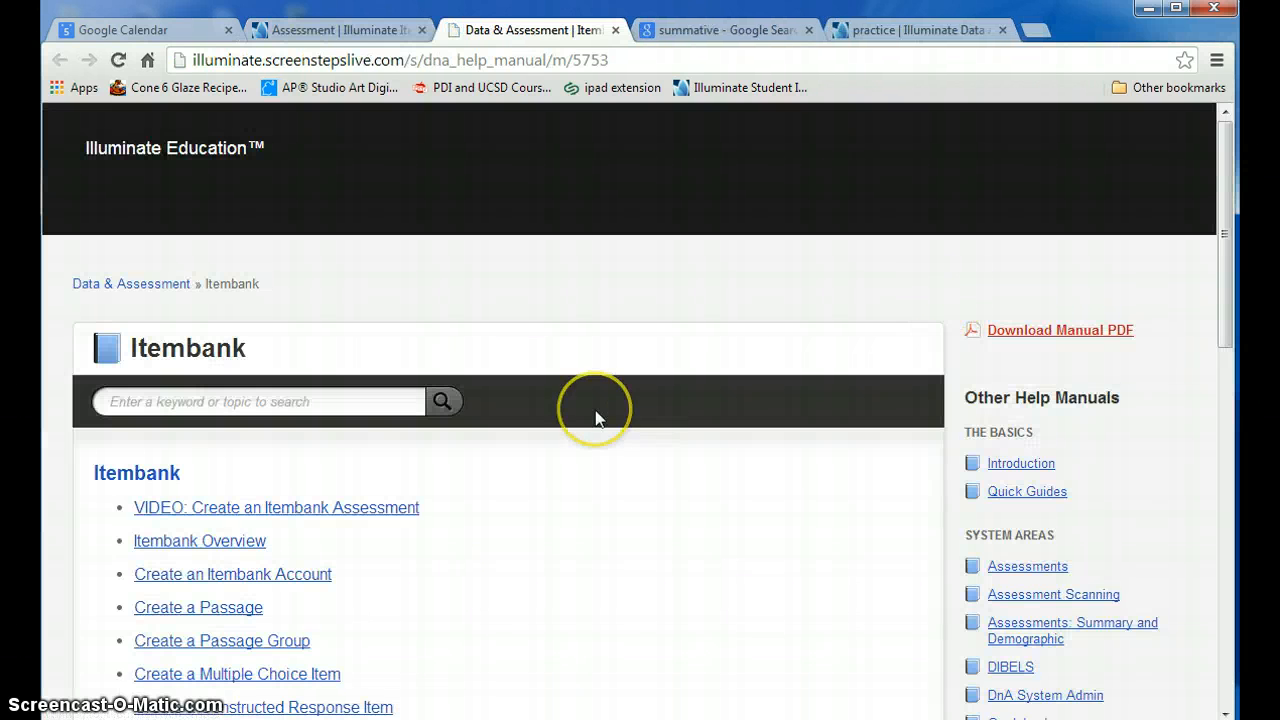
{"action": "scroll", "coordinate": [595, 418], "scroll_direction": "down", "scroll_amount": 3}
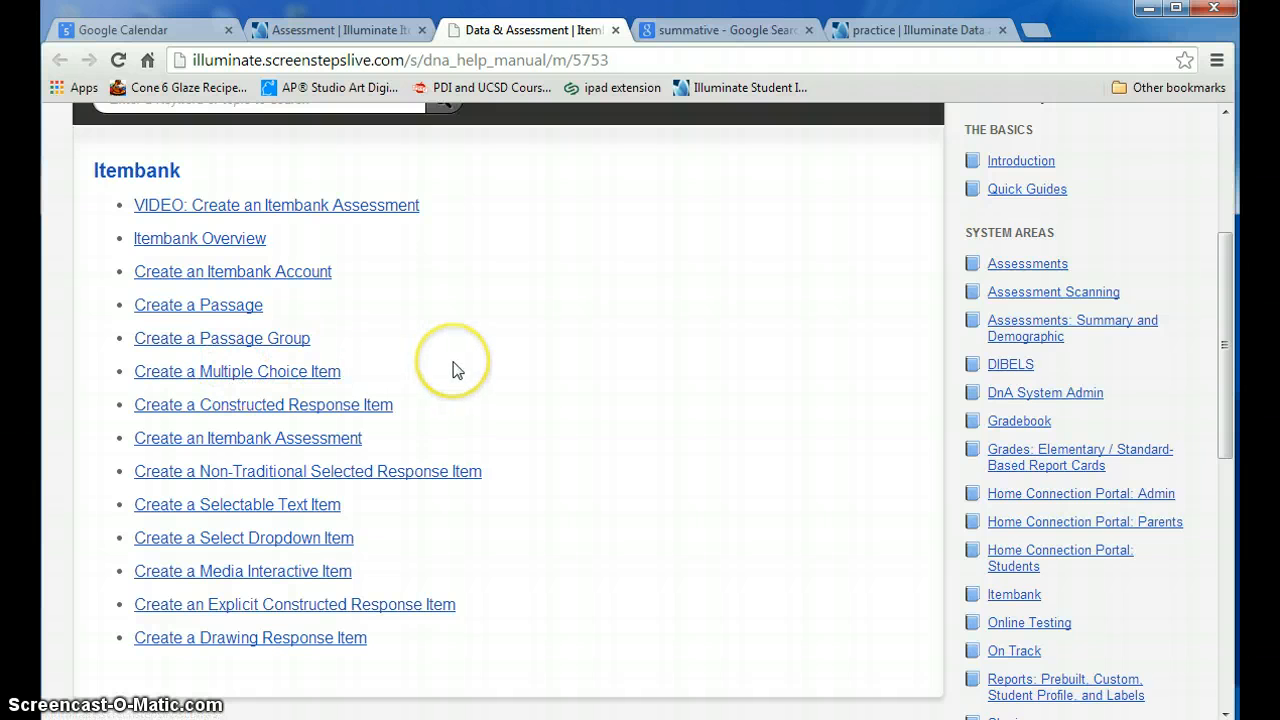
{"action": "scroll", "coordinate": [452, 370], "scroll_direction": "up", "scroll_amount": 3}
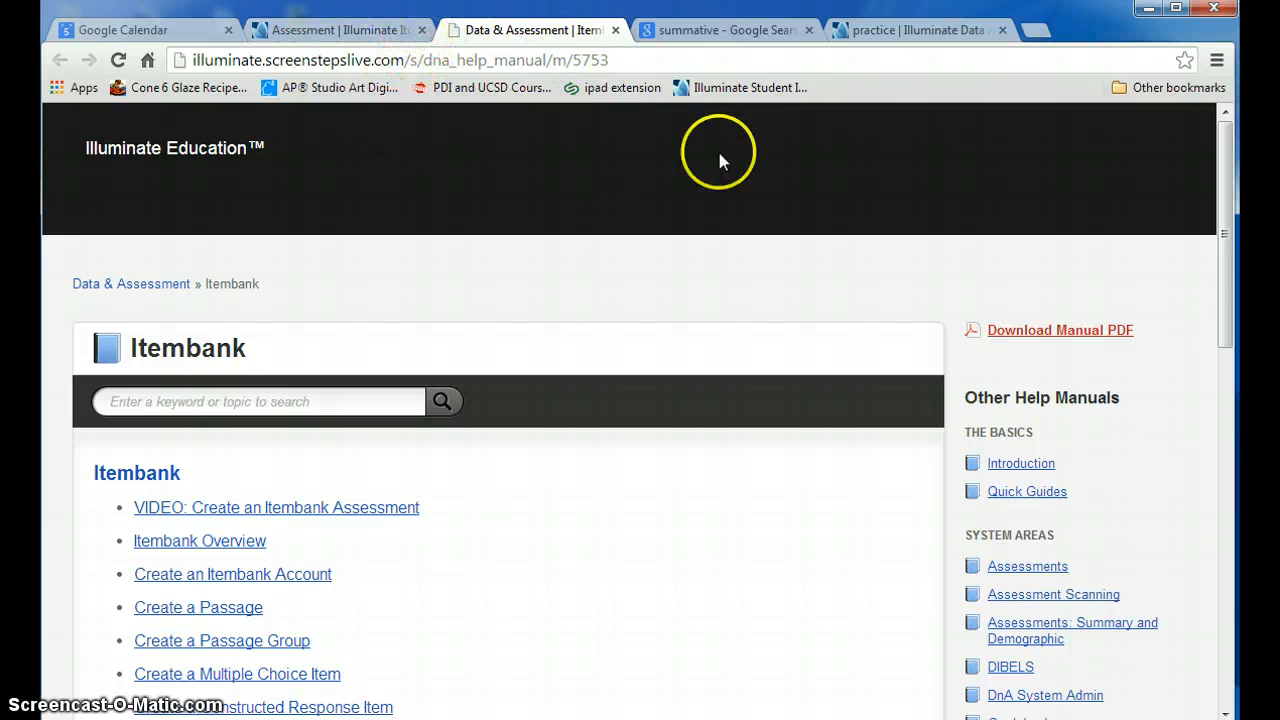
- Return from the help manual to the item bank and look over the list of assessments
{"action": "left_click", "coordinate": [374, 30]}
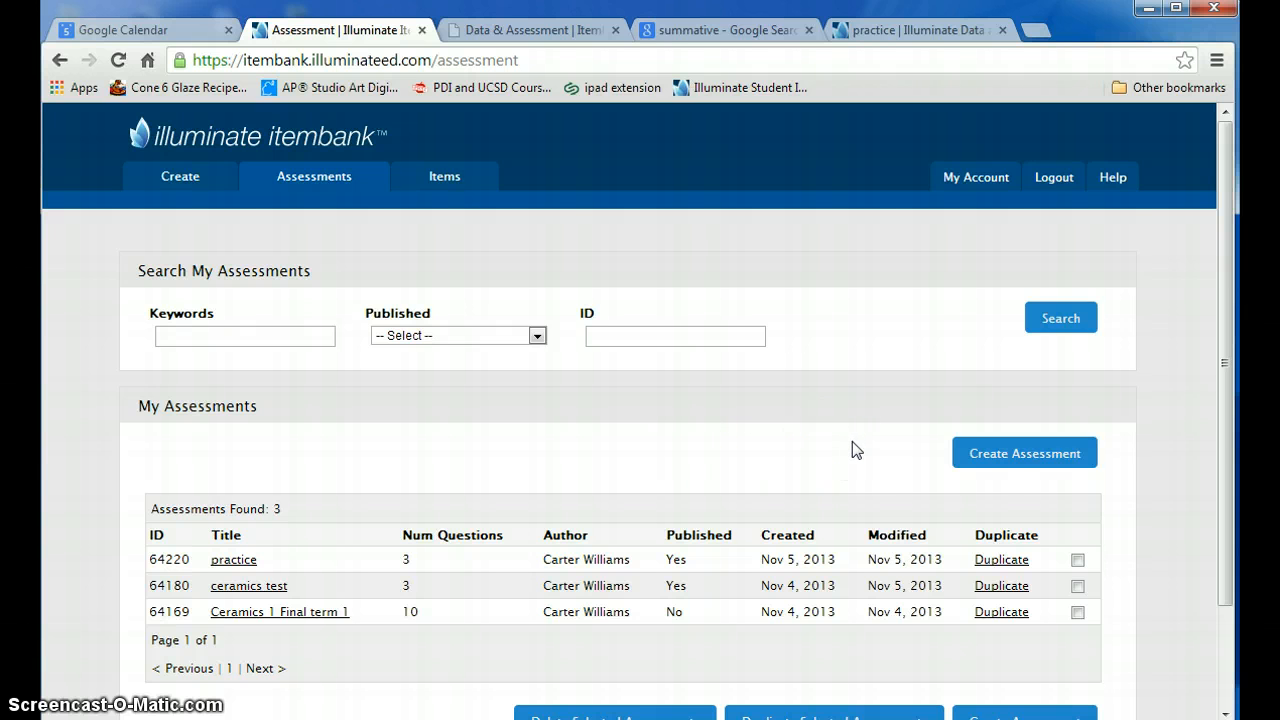
{"action": "scroll", "coordinate": [852, 445], "scroll_direction": "down", "scroll_amount": 2}
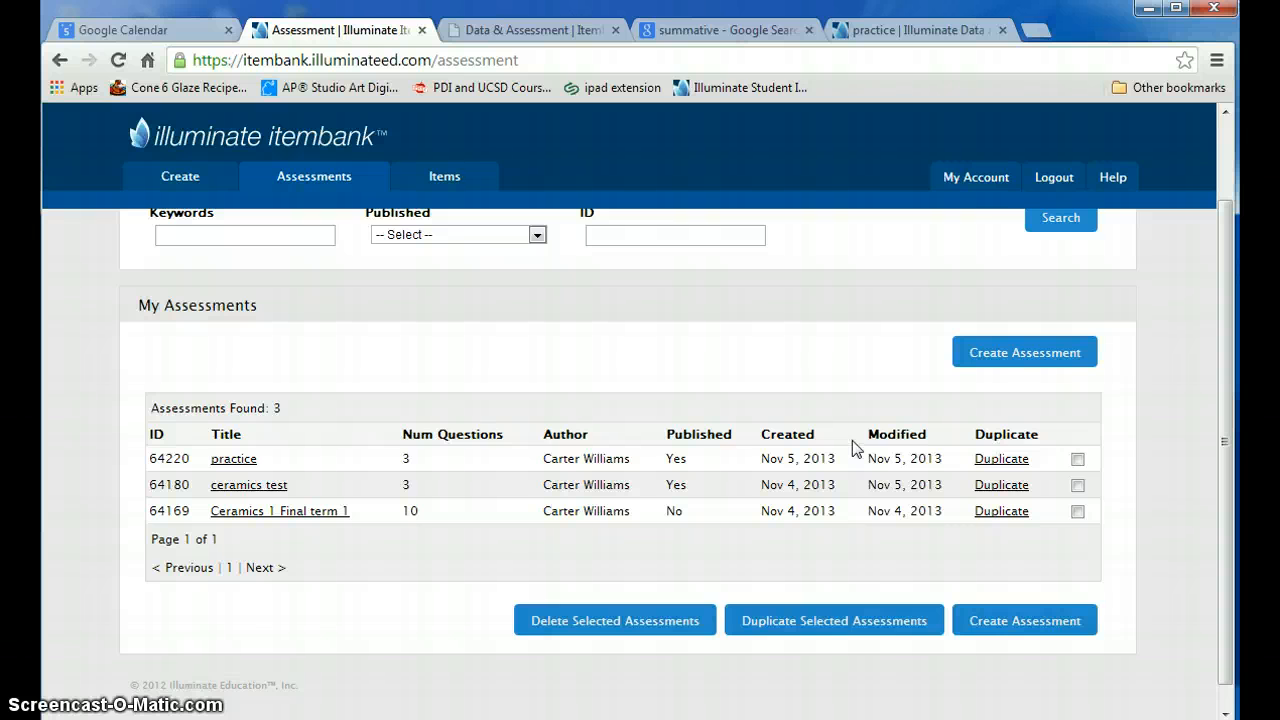
{"action": "scroll", "coordinate": [852, 440], "scroll_direction": "up", "scroll_amount": 2}
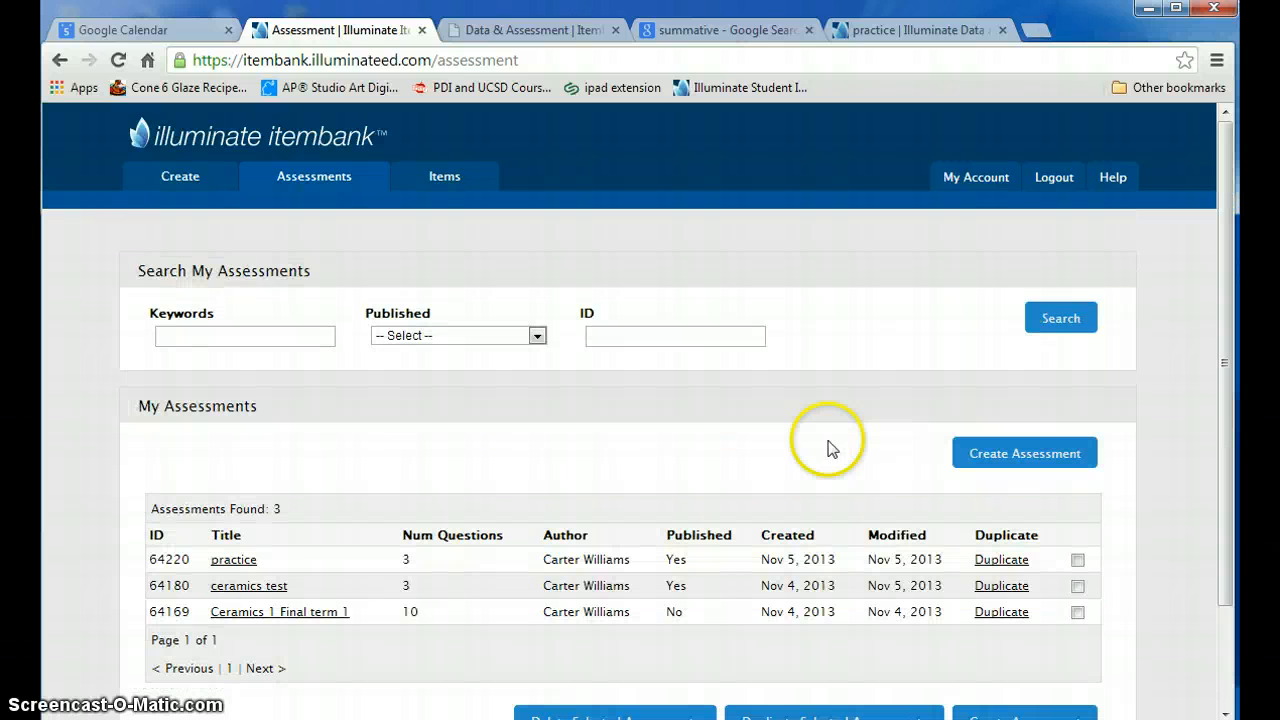